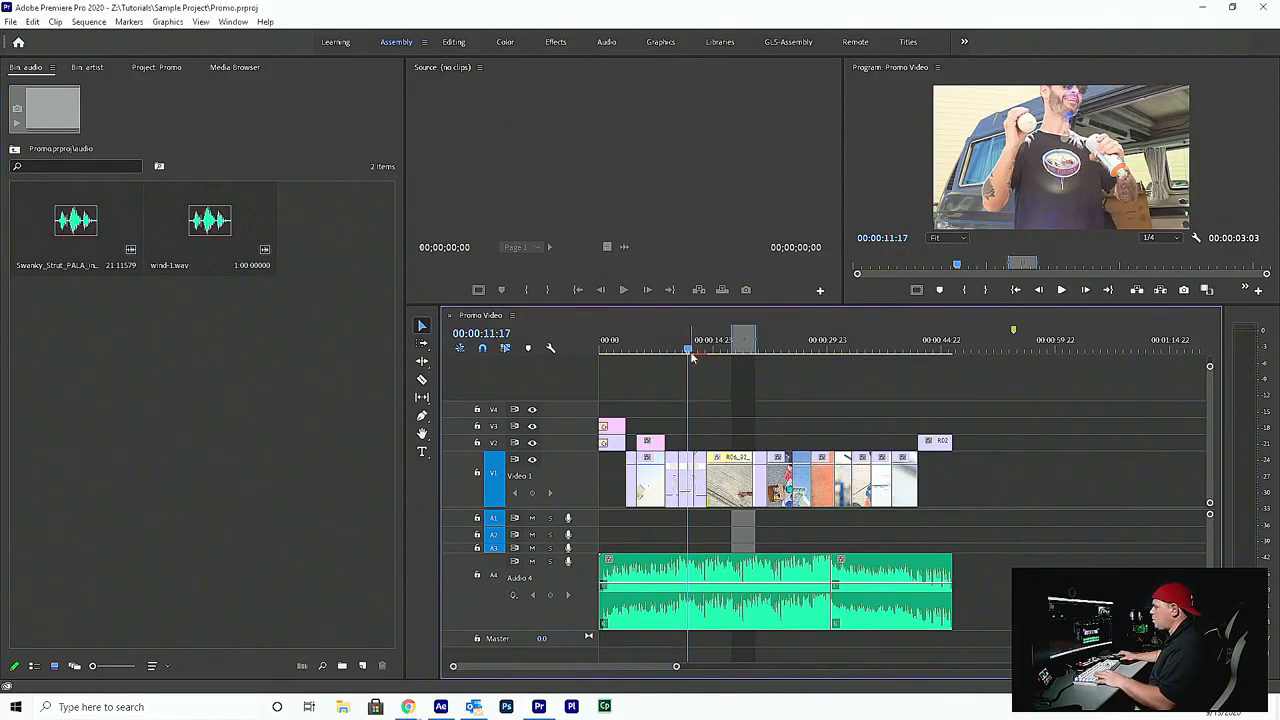
Step: Play the Promo Video sequence from about 00:00:11:17 into the spray painting shot to review its sound
{"action": "key", "text": "space"}
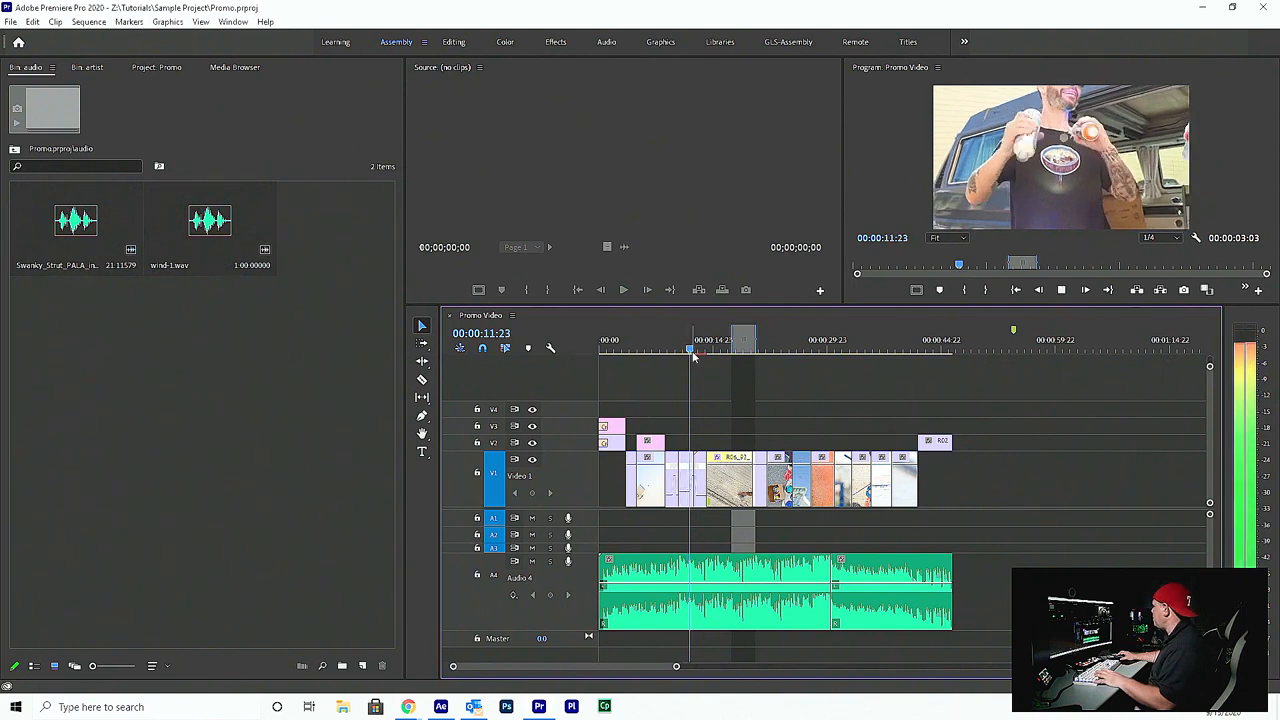
{"action": "left_click_drag", "start_coordinate": [695, 352], "coordinate": [671, 348]}
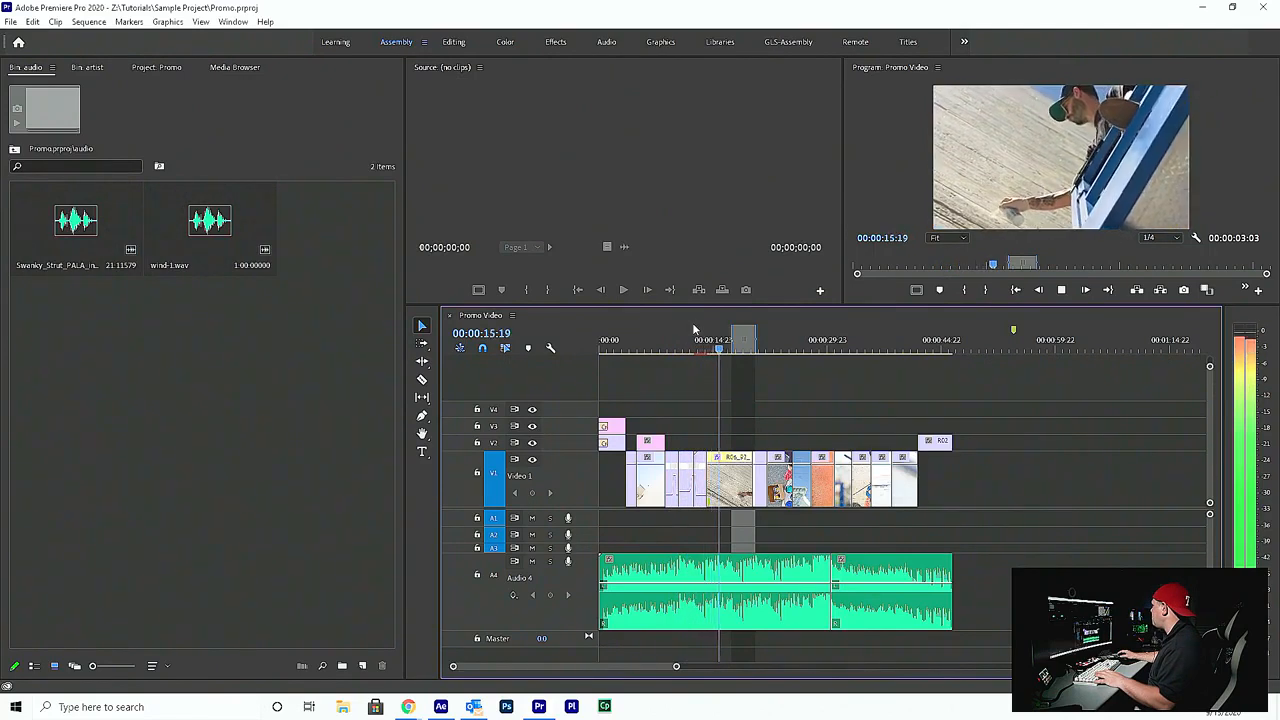
{"action": "key", "text": "space"}
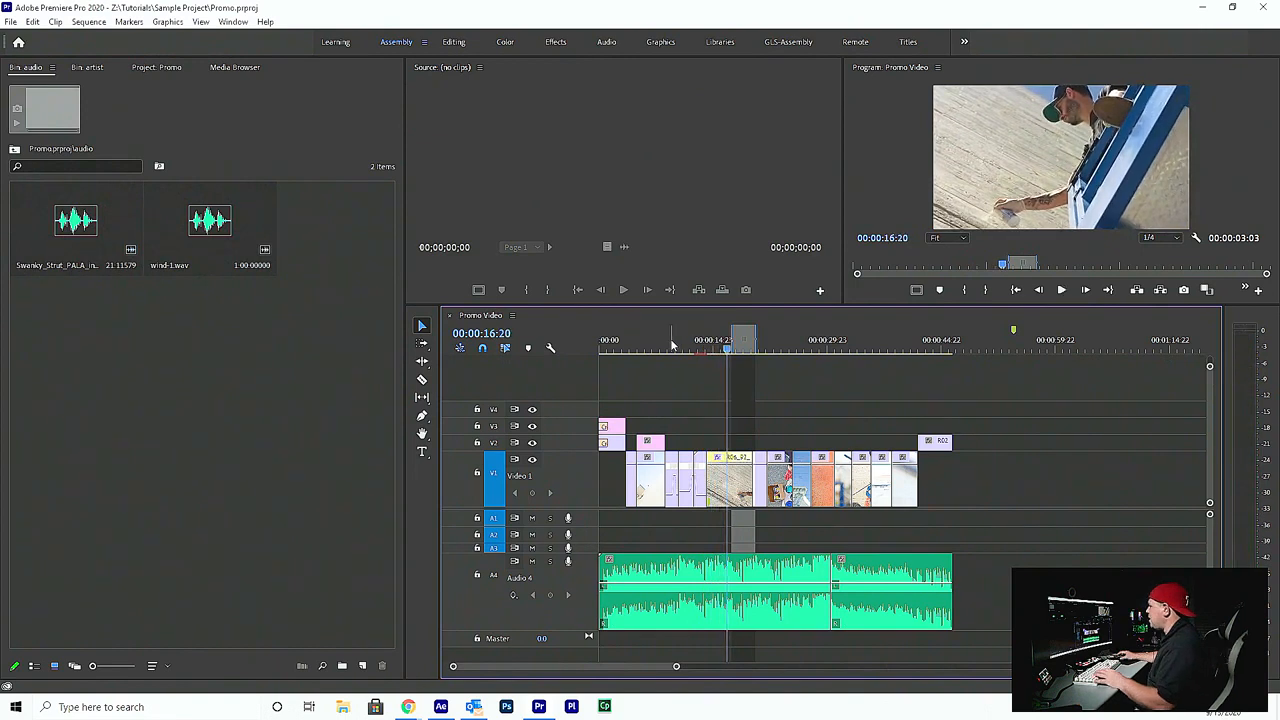
Step: Preview wind-1.wav in the Source monitor and mark a section about 10 seconds long near its beginning
{"action": "double_click", "coordinate": [187, 209]}
{"action": "left_click", "coordinate": [211, 222]}
{"action": "left_click", "coordinate": [435, 268]}
{"action": "key", "text": "space"}
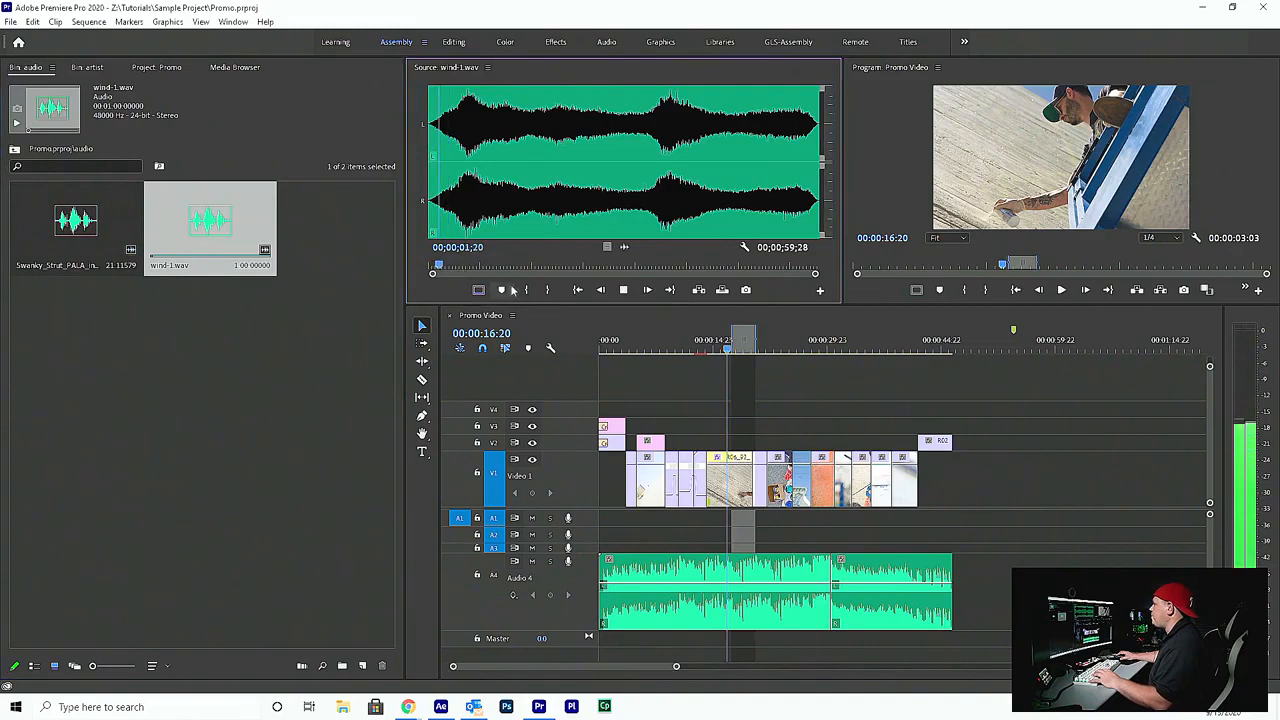
{"action": "left_click", "coordinate": [547, 290]}
{"action": "key", "text": "space"}
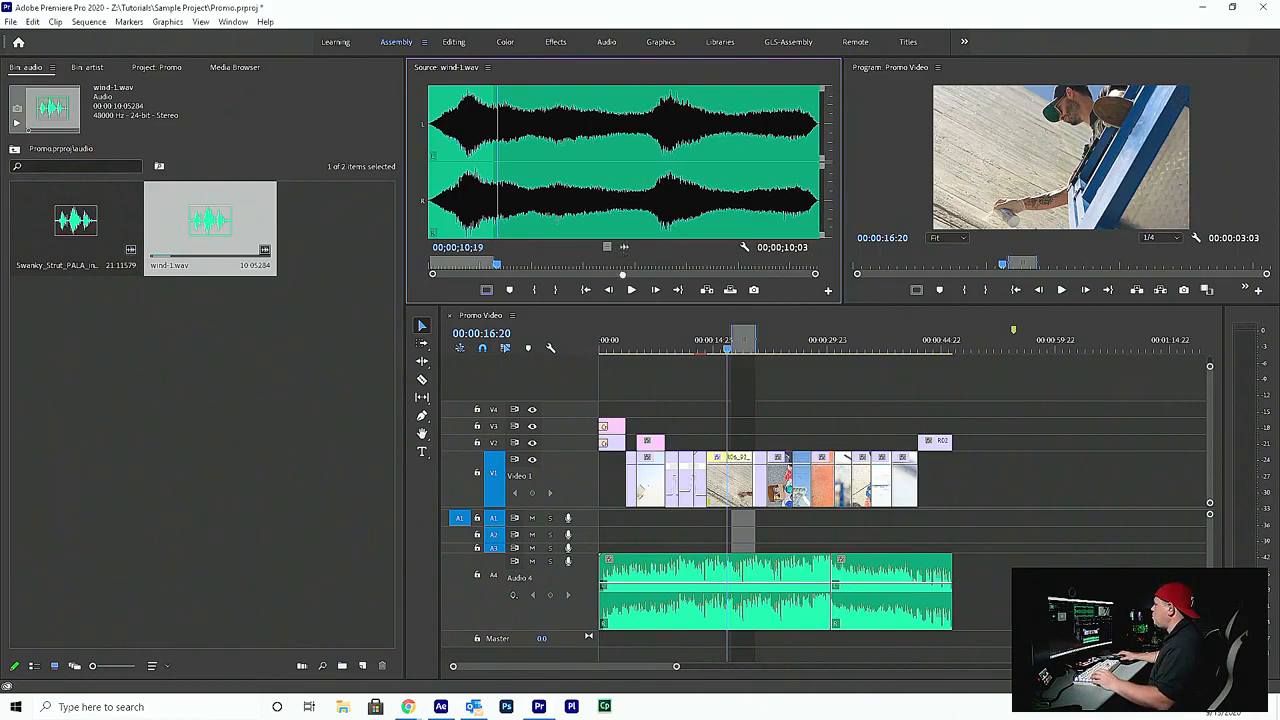
Step: Place the marked wind-1.wav section on track A3 starting at about 12 seconds, and enlarge that track's height
{"action": "left_click_drag", "start_coordinate": [609, 497], "coordinate": [699, 553]}
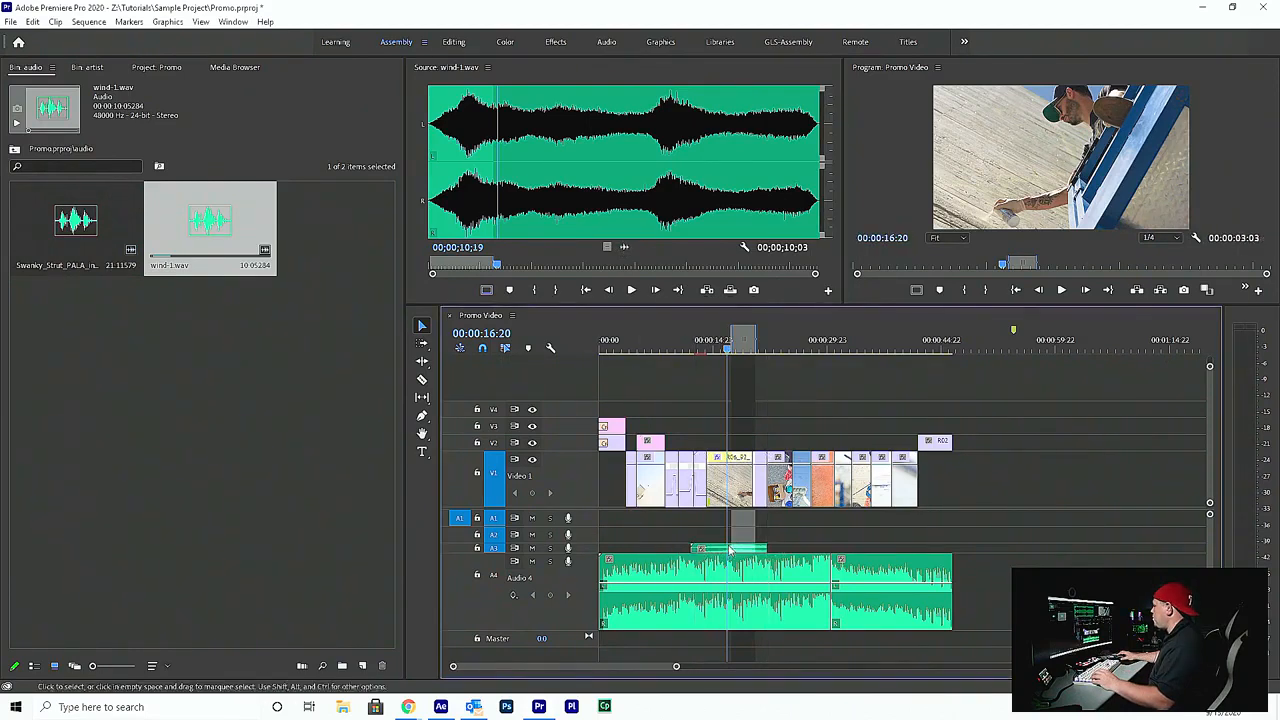
{"action": "left_click_drag", "start_coordinate": [580, 541], "coordinate": [588, 597]}
{"action": "mouse_move", "coordinate": [688, 343]}
{"action": "left_mouse_down"}
{"action": "mouse_move", "coordinate": [710, 348]}
{"action": "mouse_move", "coordinate": [714, 368]}
{"action": "mouse_move", "coordinate": [690, 378]}
{"action": "mouse_move", "coordinate": [694, 366]}
{"action": "left_mouse_up"}
{"action": "left_click_drag", "start_coordinate": [714, 551], "coordinate": [729, 551]}
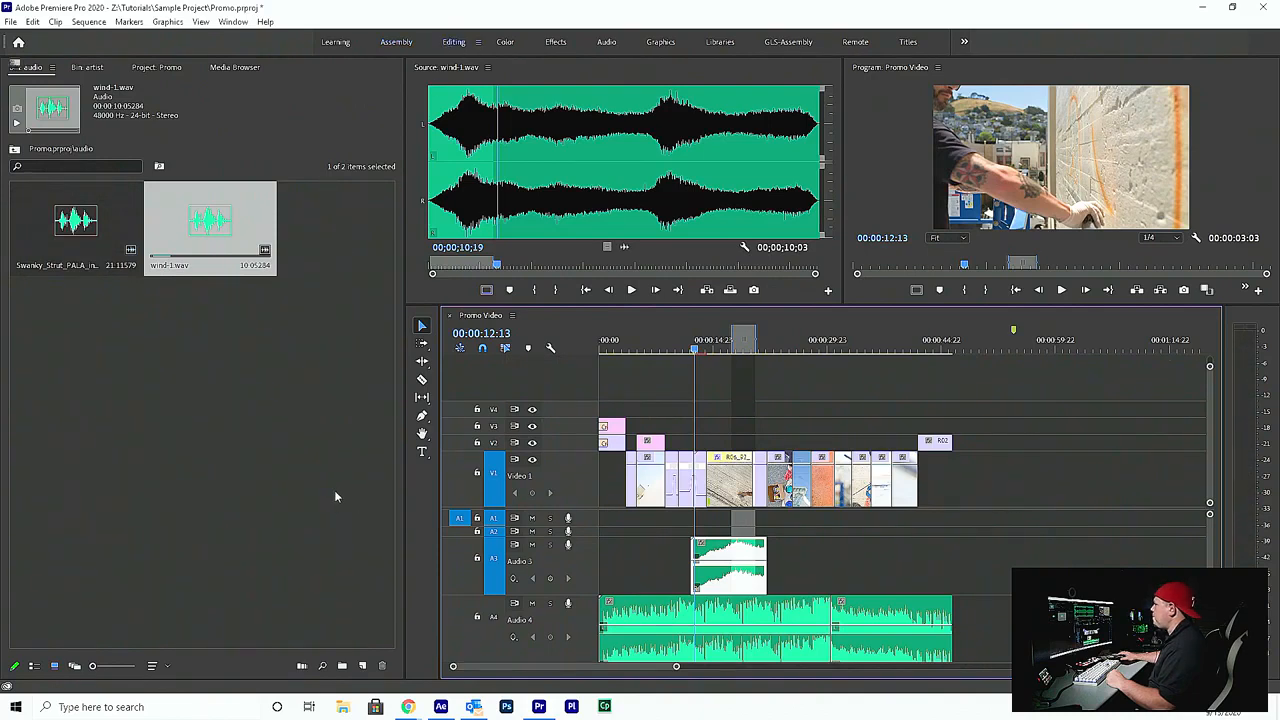
Step: Switch to the Editing workspace and widen the Effects area so its folders are readable
{"action": "left_click", "coordinate": [450, 42]}
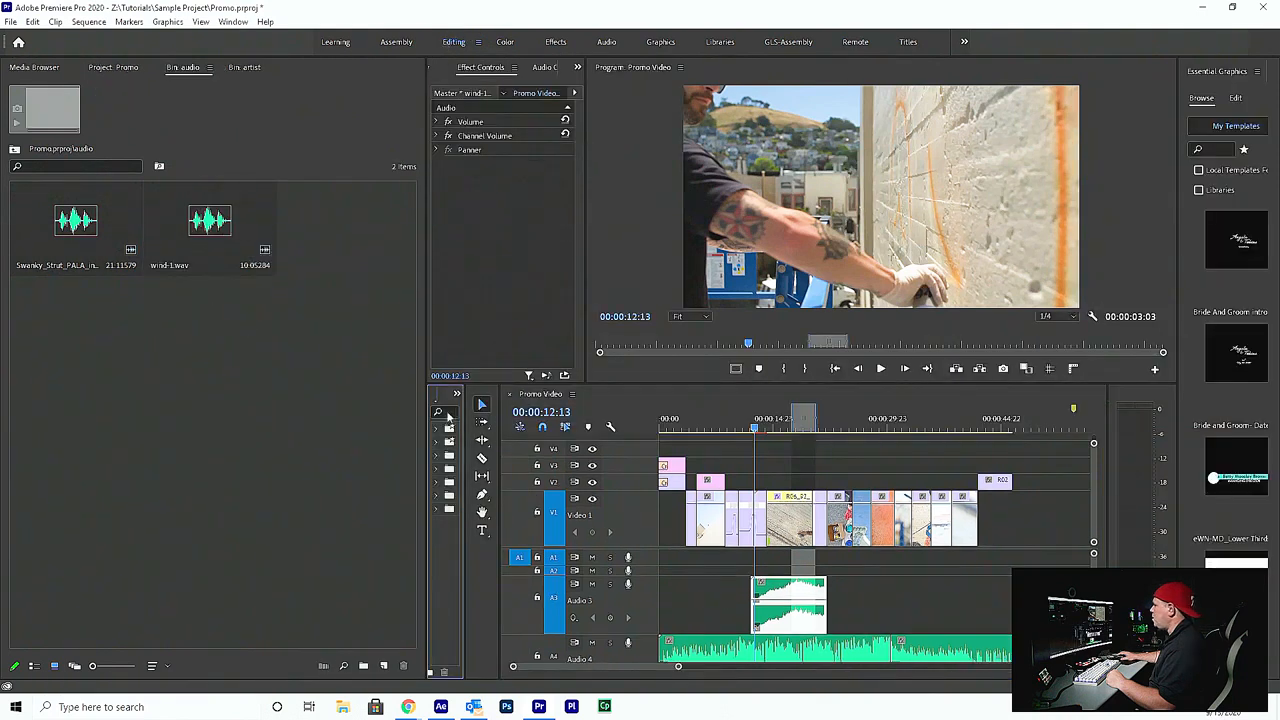
{"action": "left_click_drag", "start_coordinate": [423, 412], "coordinate": [211, 398]}
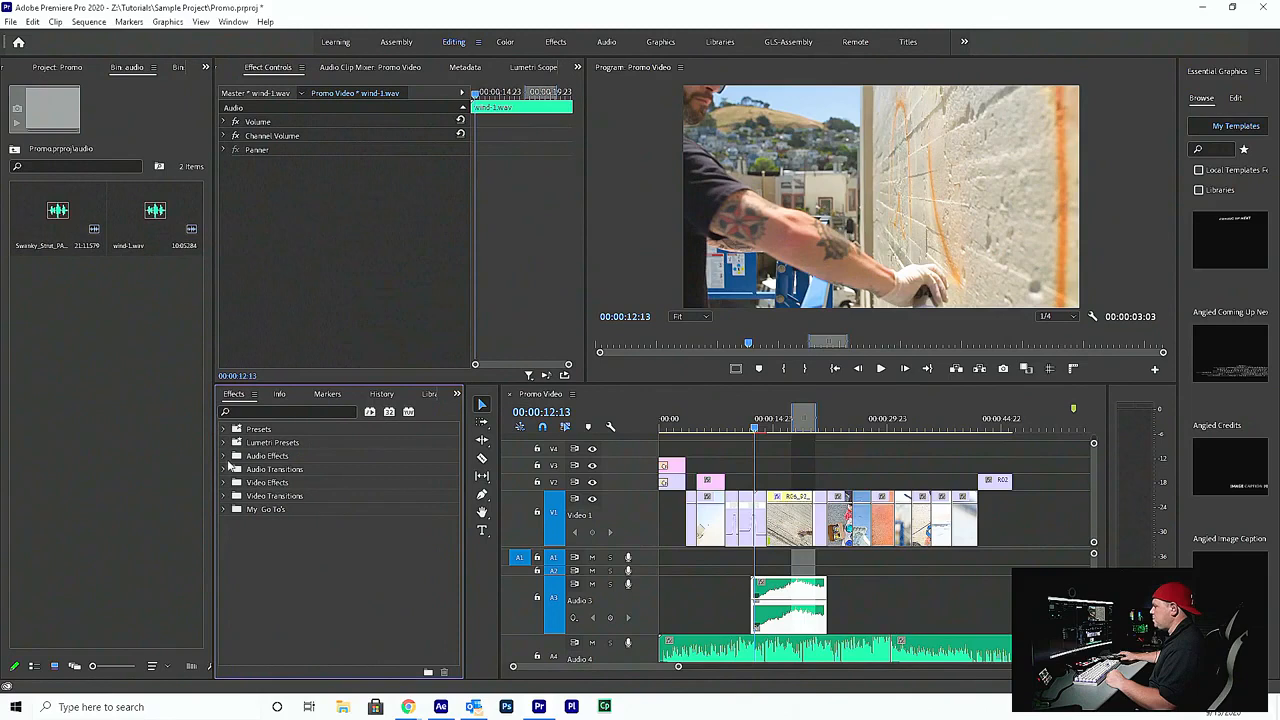
{"action": "left_click", "coordinate": [202, 508]}
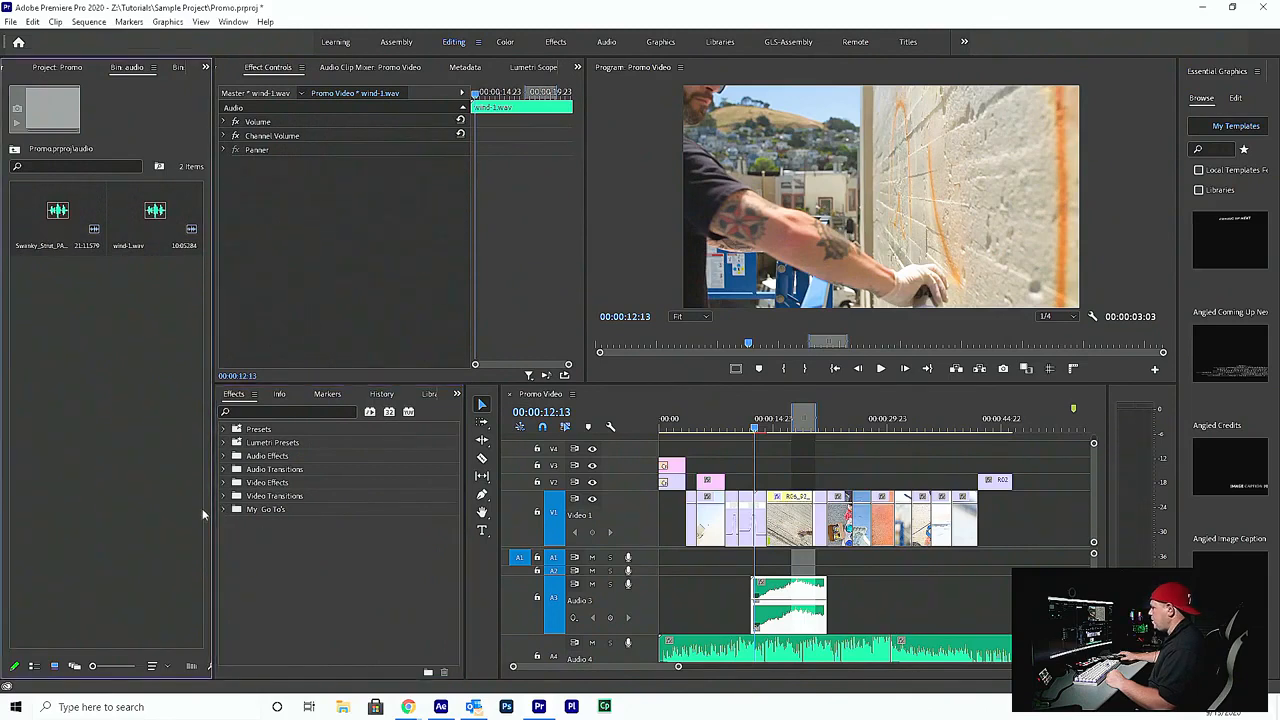
Step: Apply the Constant Gain crossfade to the start of the wind-1.wav clip on track A3
{"action": "left_click", "coordinate": [232, 413]}
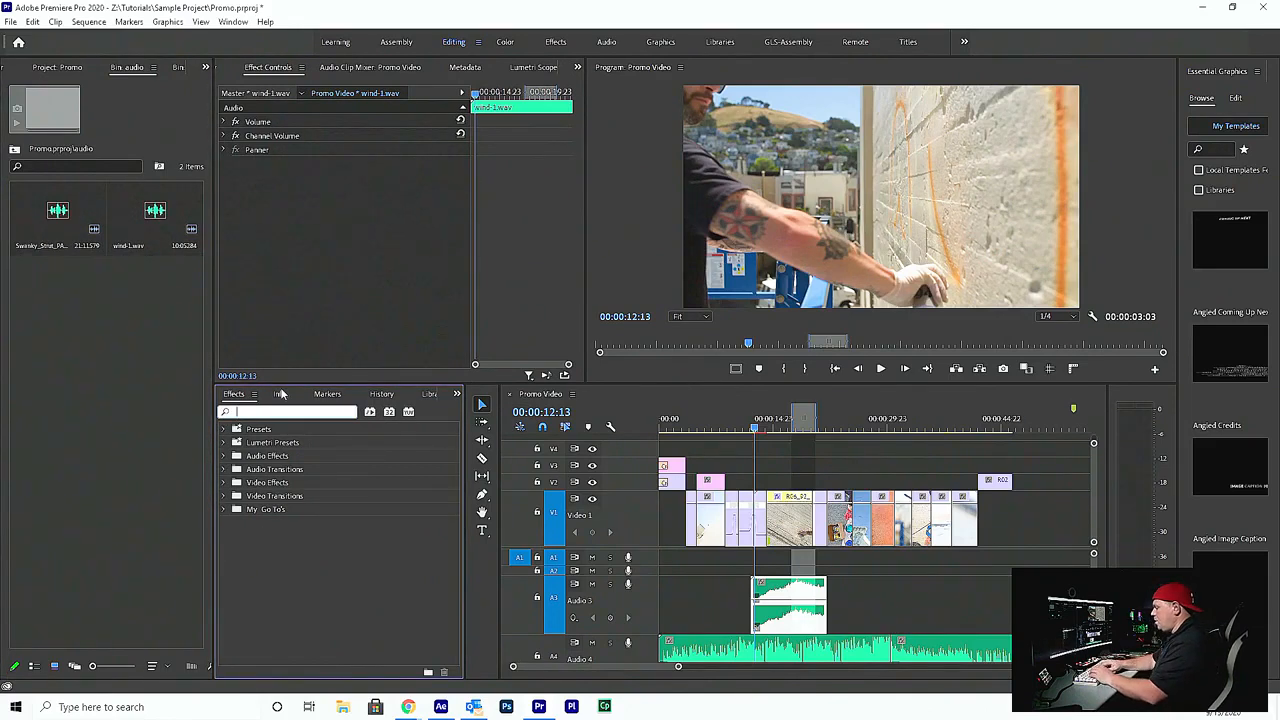
{"action": "left_click", "coordinate": [224, 469]}
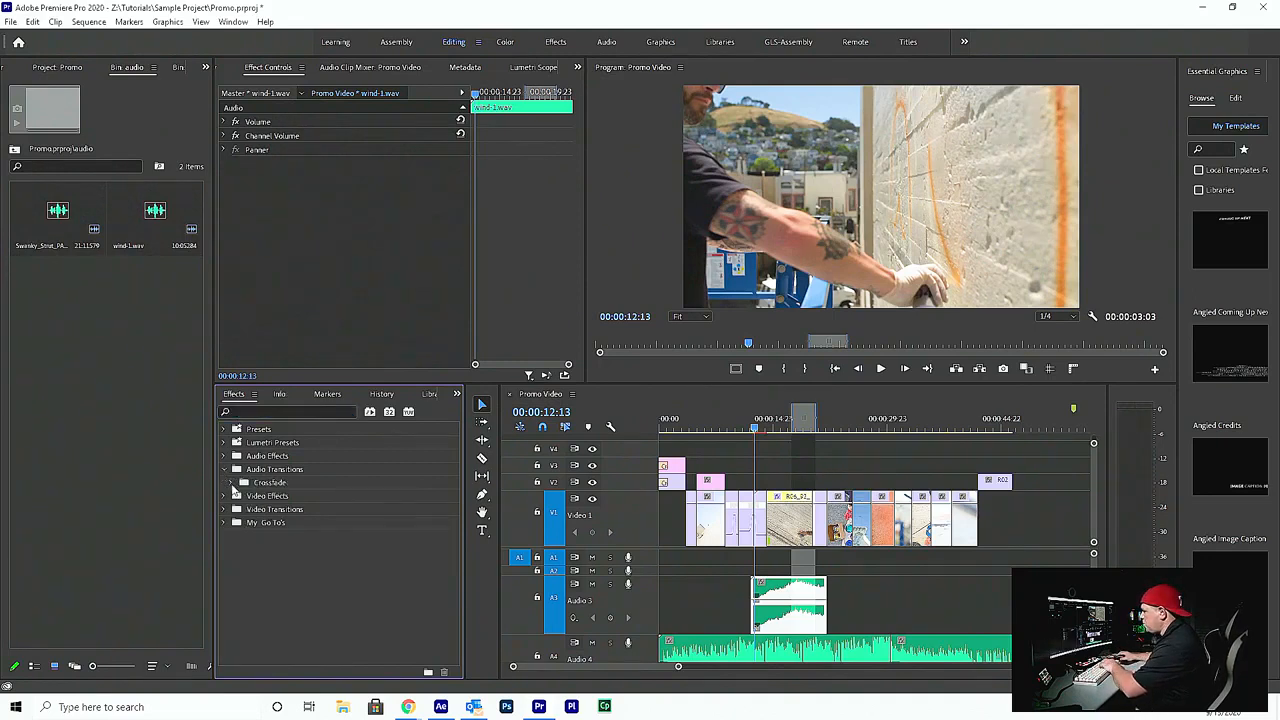
{"action": "left_click", "coordinate": [231, 483]}
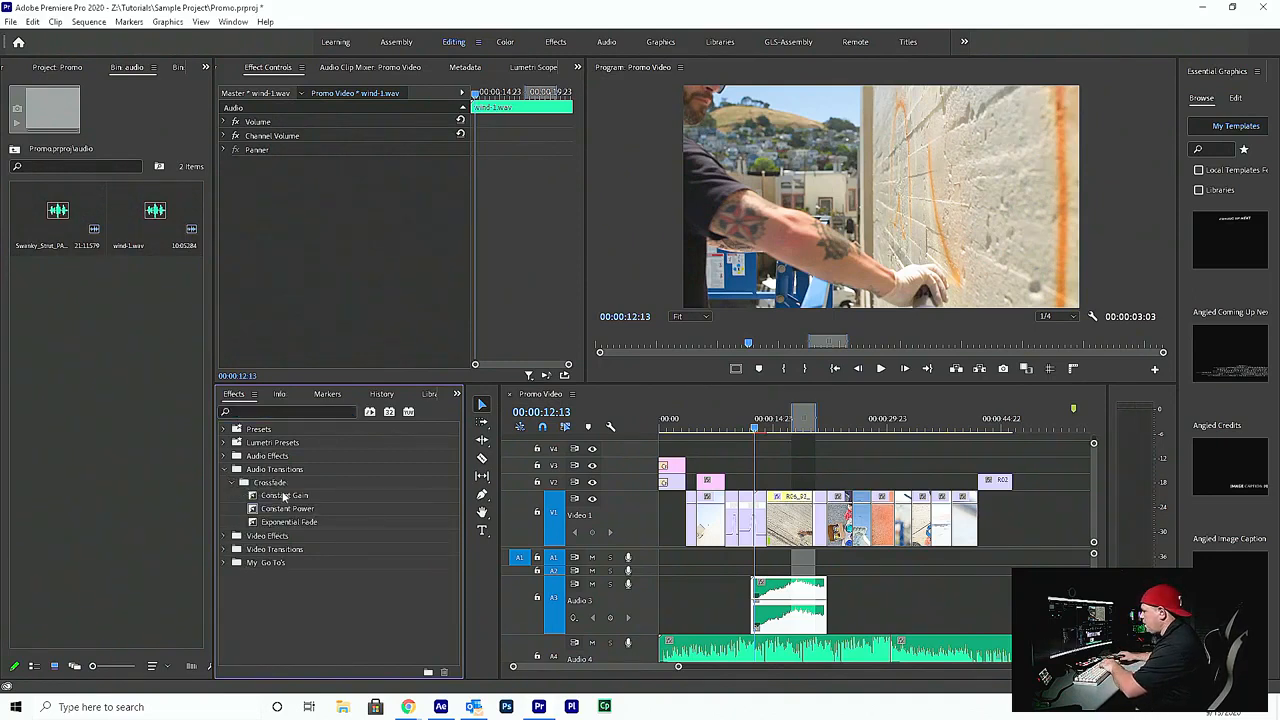
{"action": "left_click", "coordinate": [289, 497]}
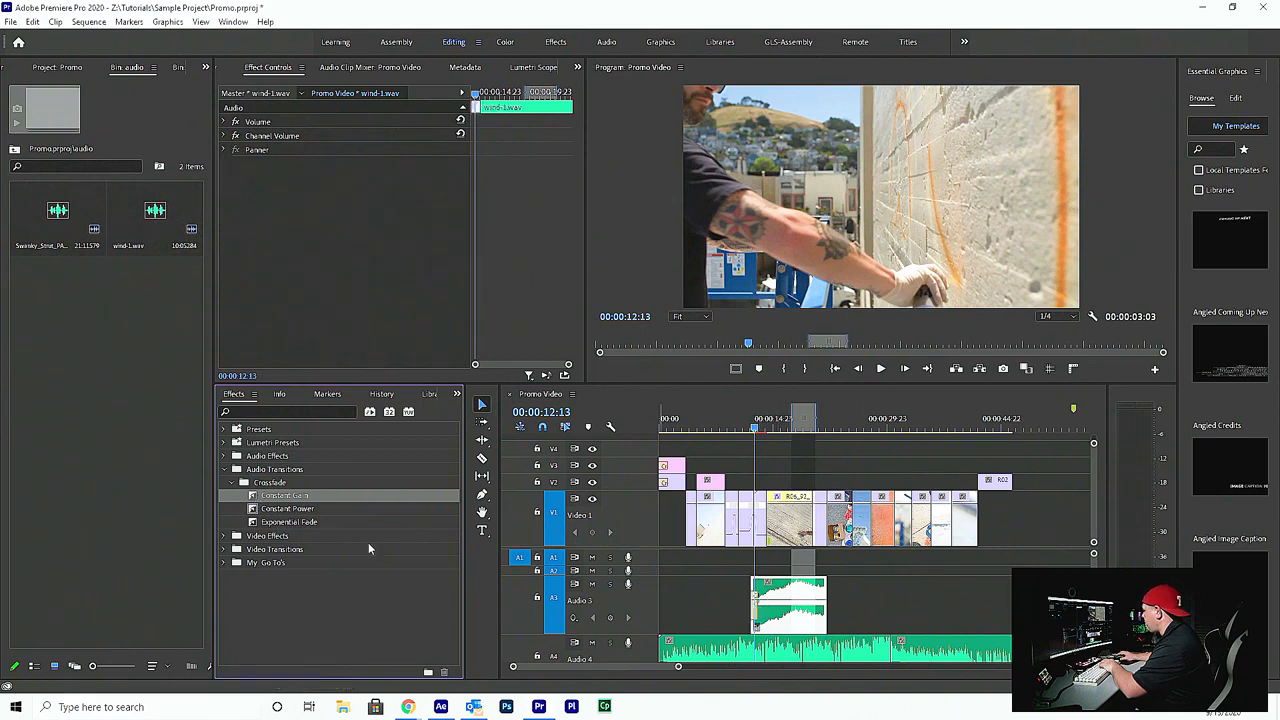
Step: Apply the default Constant Power audio transition to both ends of the wind-1.wav clip
{"action": "left_click", "coordinate": [804, 596]}
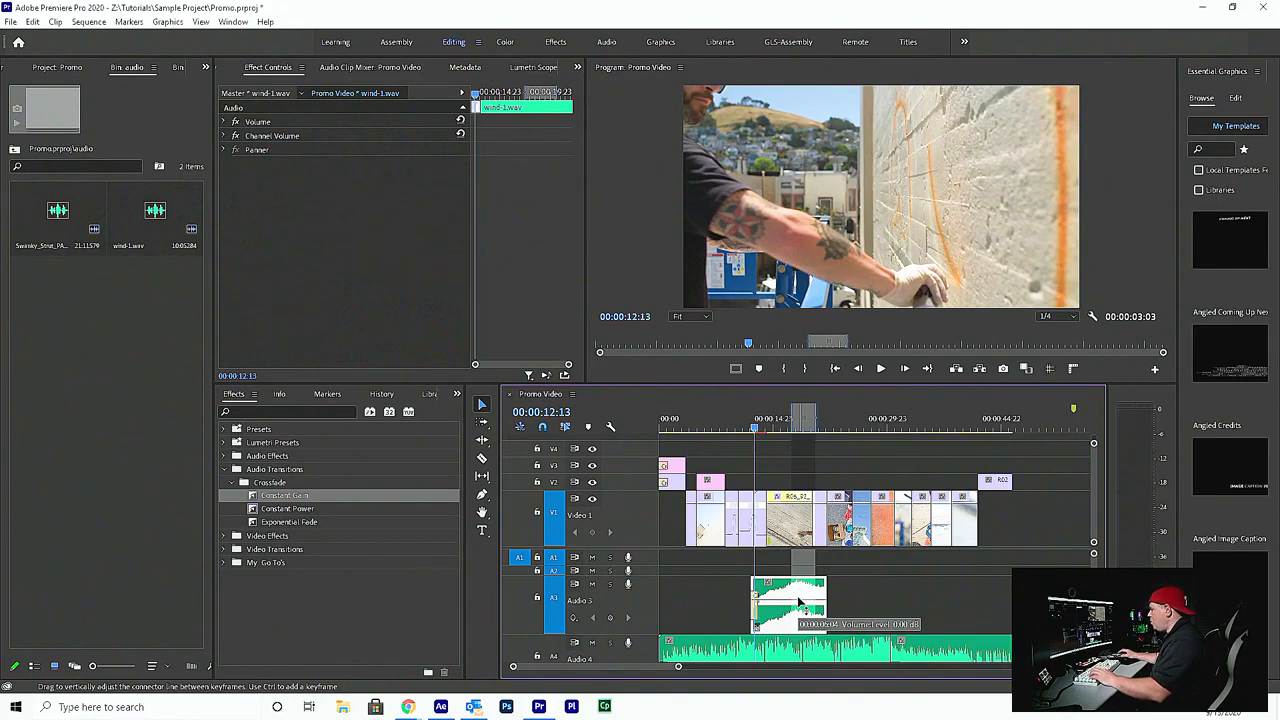
{"action": "key", "text": "shift+d"}
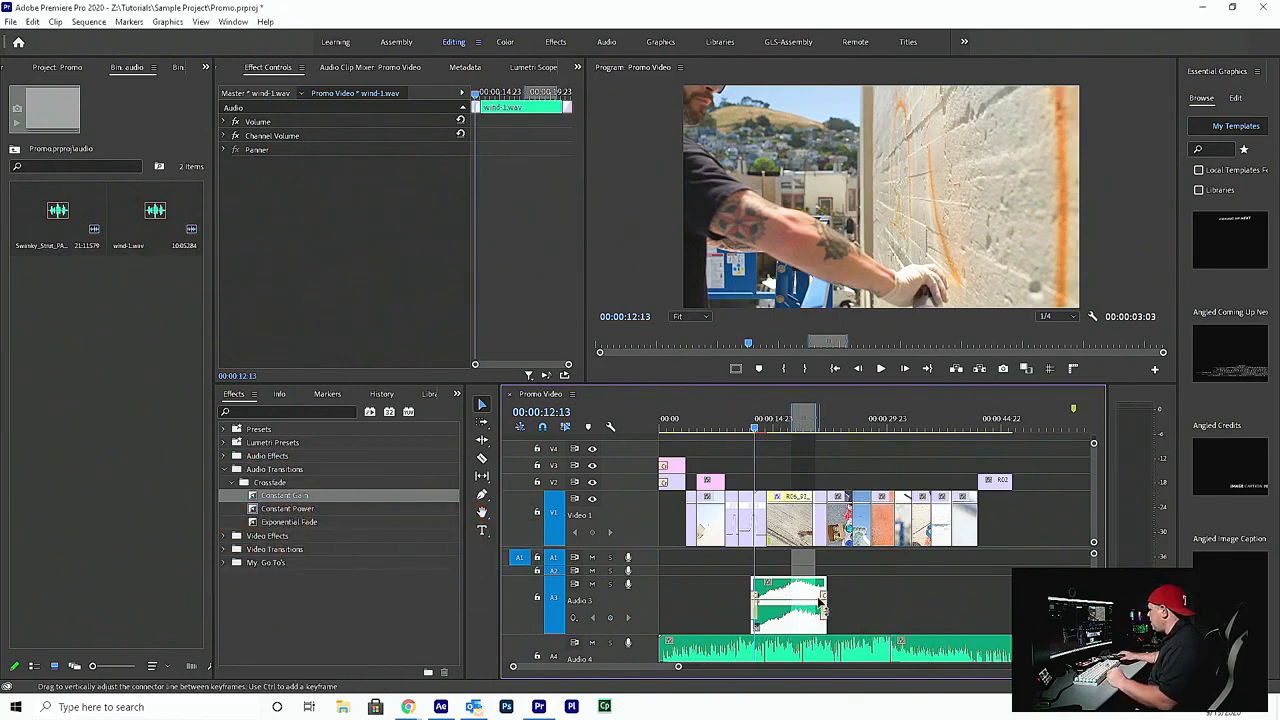
{"action": "left_click", "coordinate": [821, 603]}
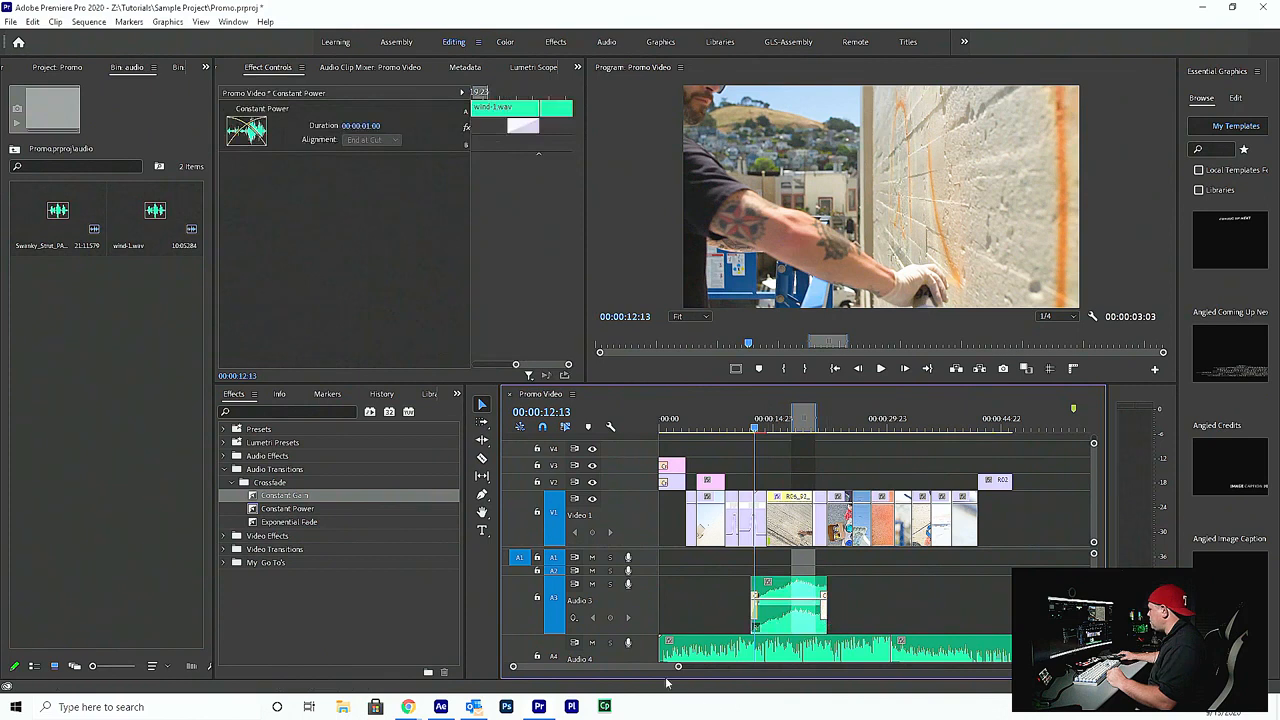
Step: Lengthen the Constant Power fade-in at the start of the wind clip to 3 seconds 10 frames
{"action": "left_click_drag", "start_coordinate": [680, 670], "coordinate": [576, 667]}
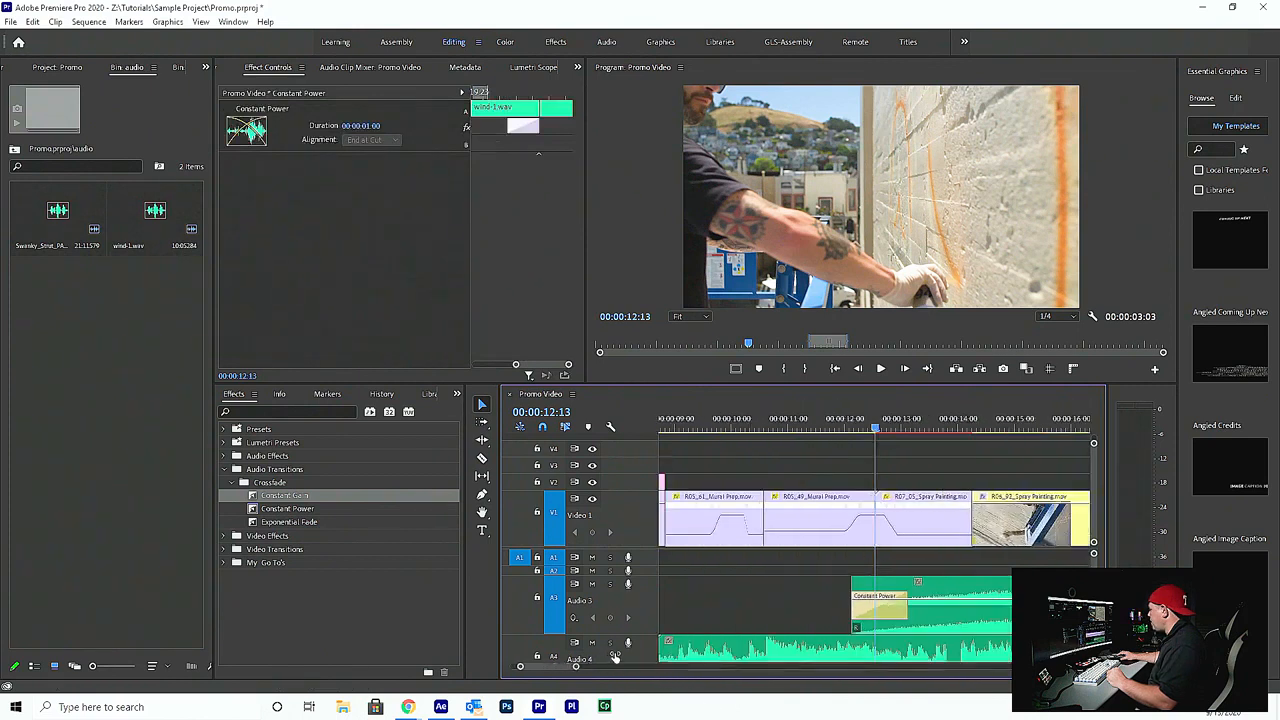
{"action": "scroll", "coordinate": [702, 640], "scroll_direction": "down", "scroll_amount": 5}
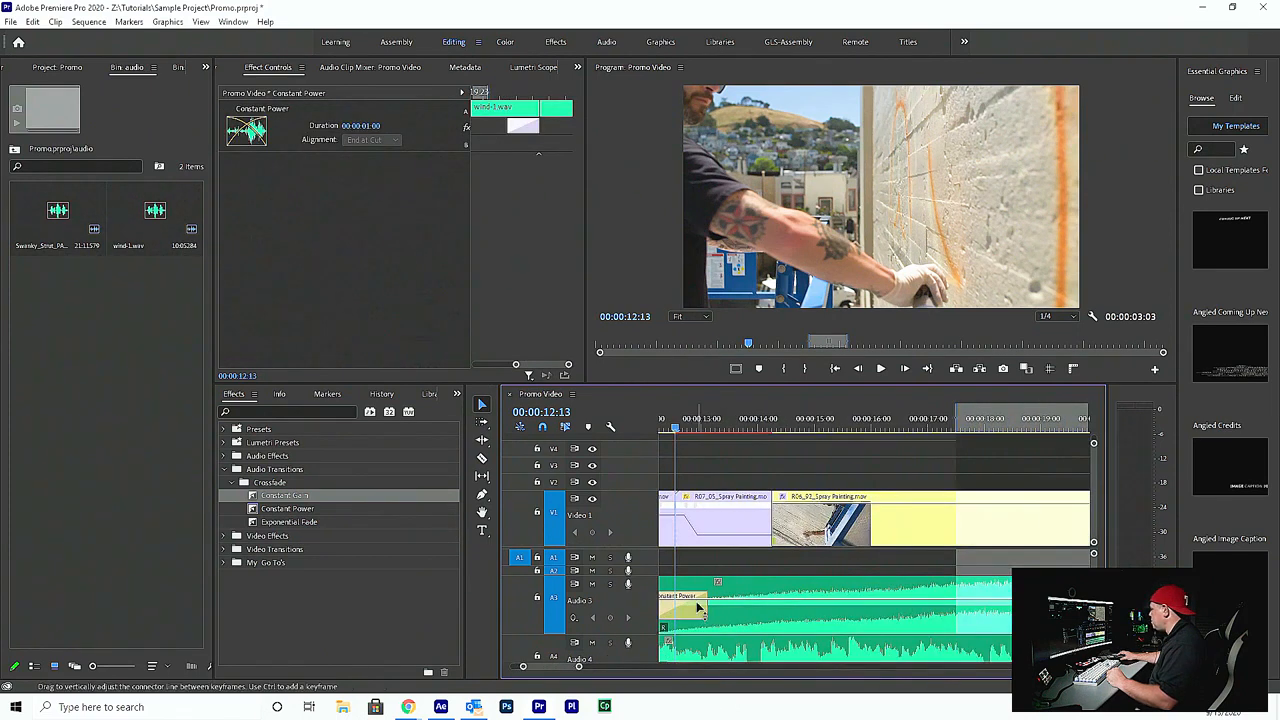
{"action": "left_click_drag", "start_coordinate": [700, 612], "coordinate": [843, 608]}
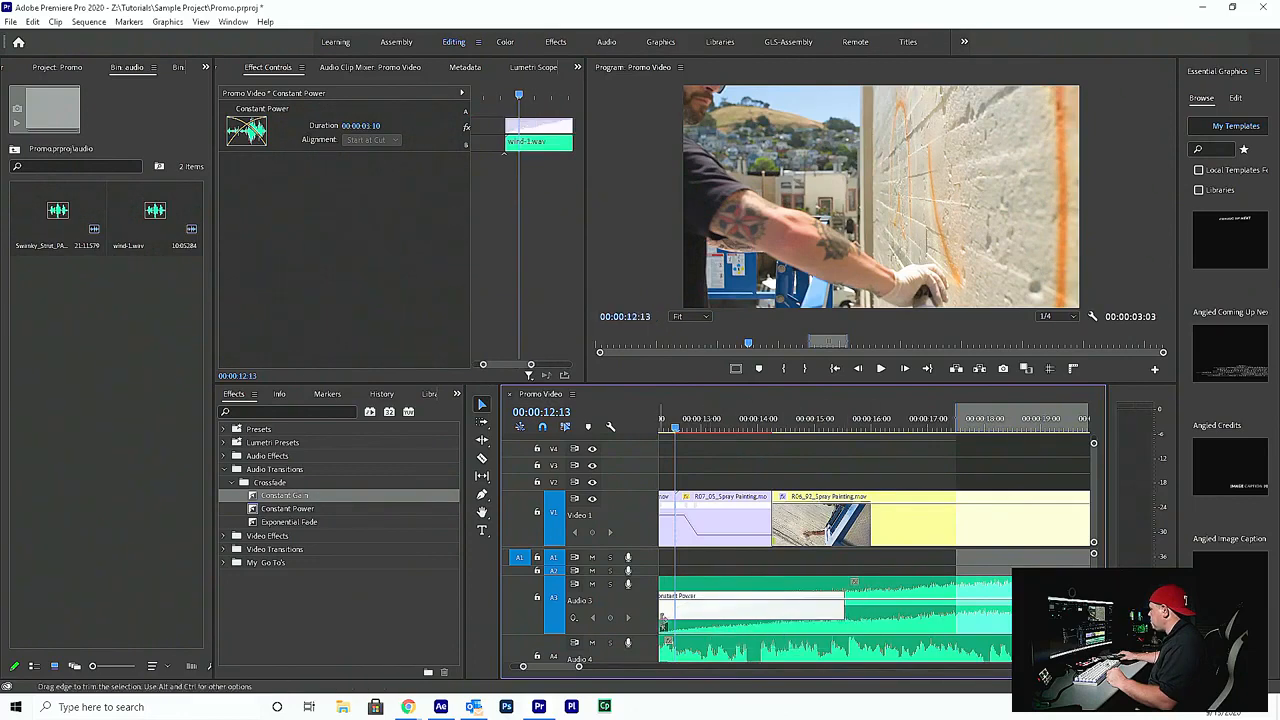
Step: Lengthen the wind clip's Constant Power fade-out to 3 seconds 19 frames and extend the clip's end to about 23 seconds
{"action": "left_click_drag", "start_coordinate": [580, 669], "coordinate": [594, 669]}
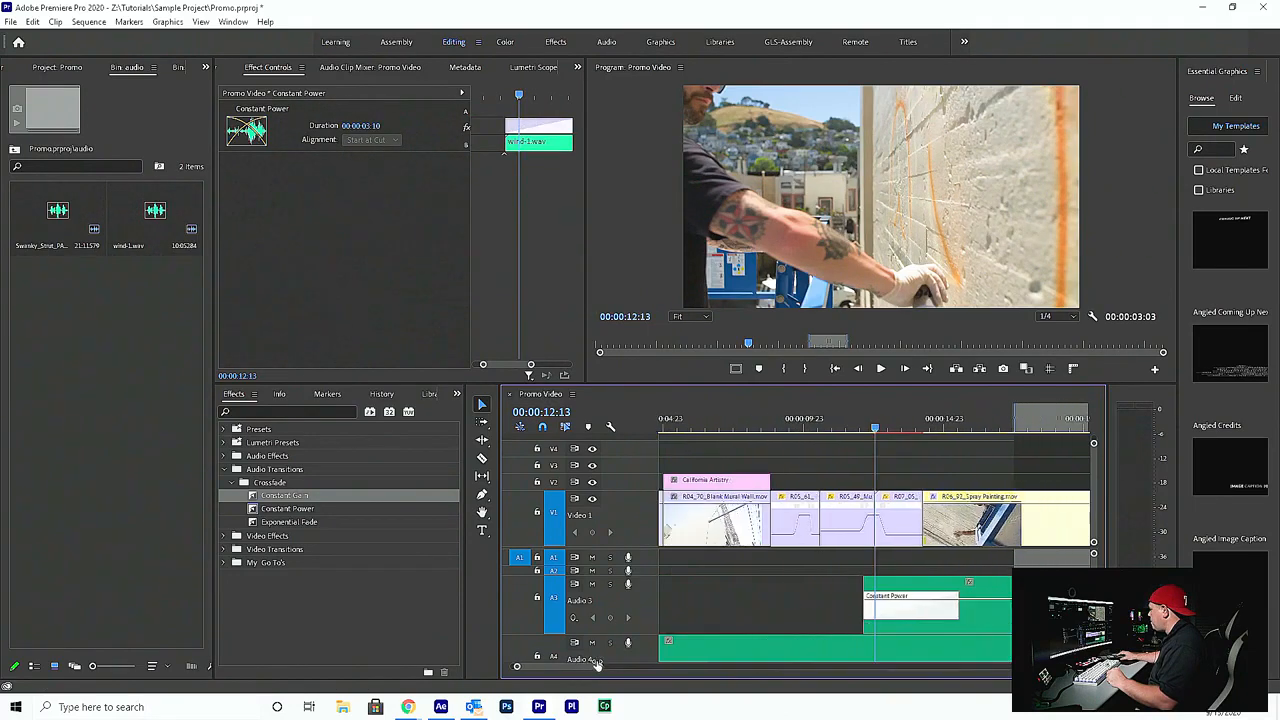
{"action": "scroll", "coordinate": [946, 610], "scroll_direction": "down", "scroll_amount": 7}
{"action": "left_click_drag", "start_coordinate": [970, 607], "coordinate": [924, 605]}
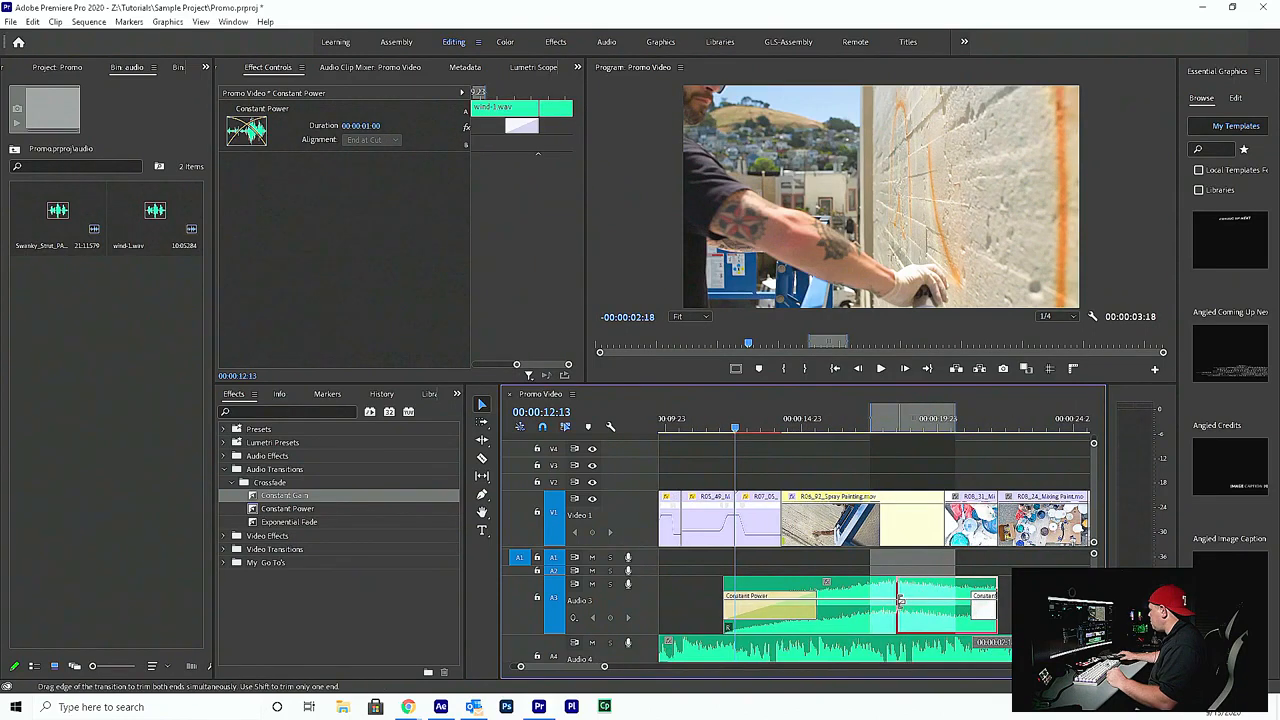
{"action": "left_click_drag", "start_coordinate": [898, 601], "coordinate": [896, 601]}
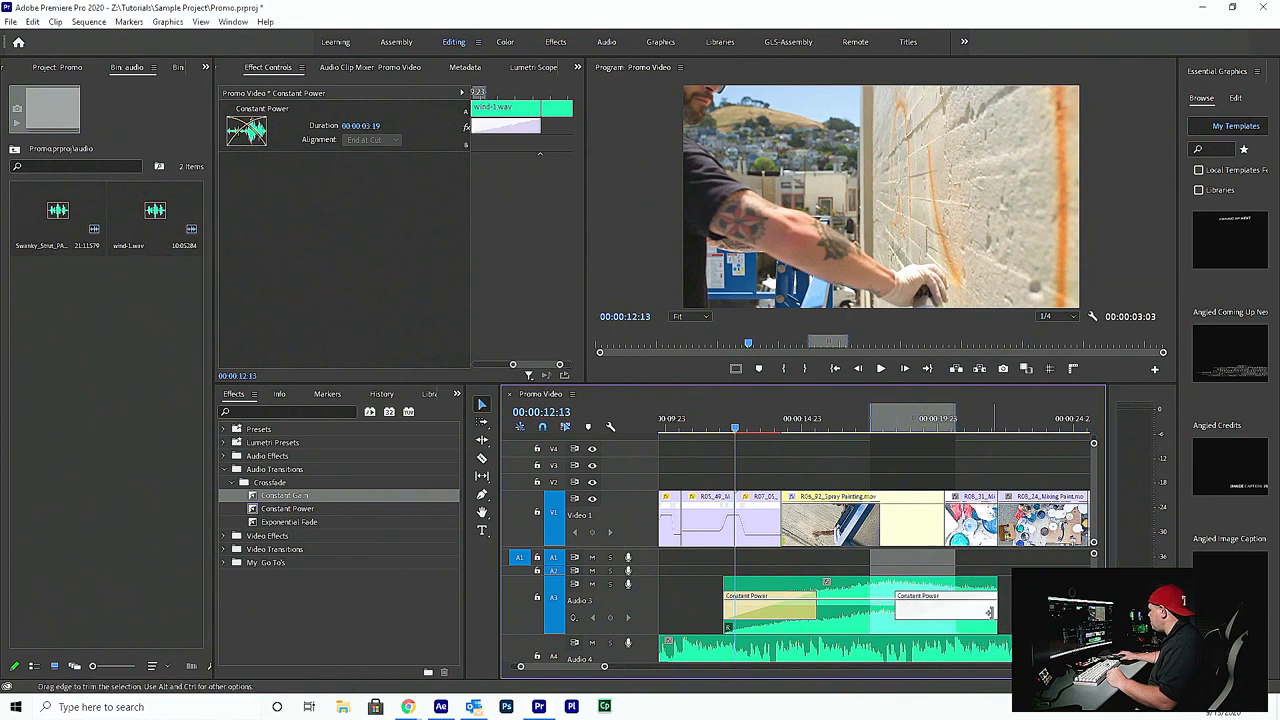
{"action": "left_click_drag", "start_coordinate": [990, 612], "coordinate": [1029, 612]}
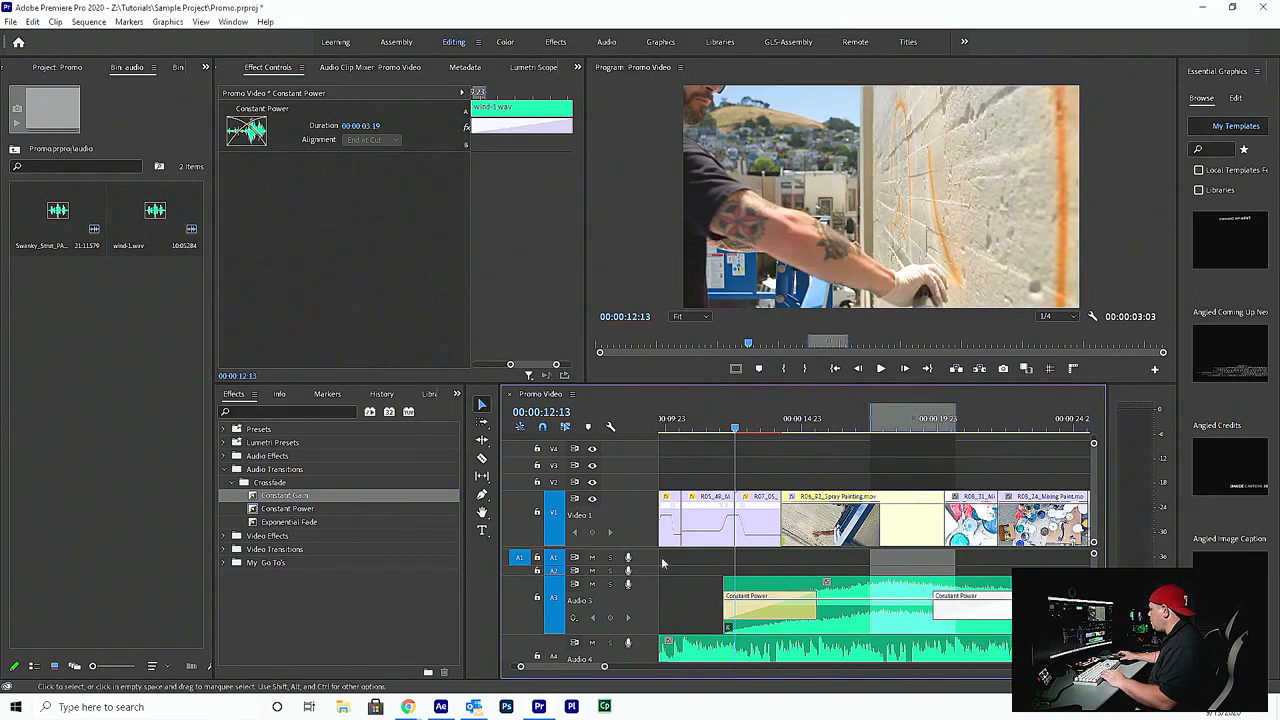
{"action": "left_click_drag", "start_coordinate": [603, 669], "coordinate": [634, 666]}
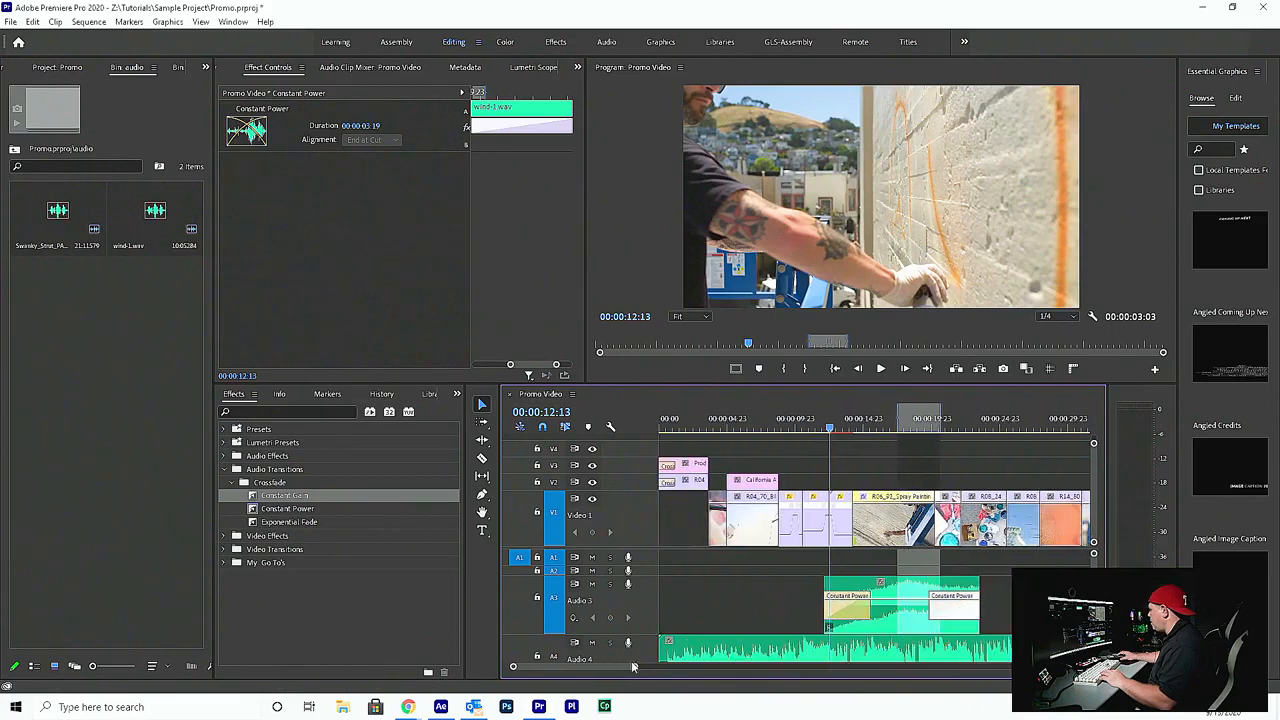
Step: Move the wind clip about 1.4 seconds earlier and extend its end back out to about 23 seconds
{"action": "left_click_drag", "start_coordinate": [876, 607], "coordinate": [800, 599]}
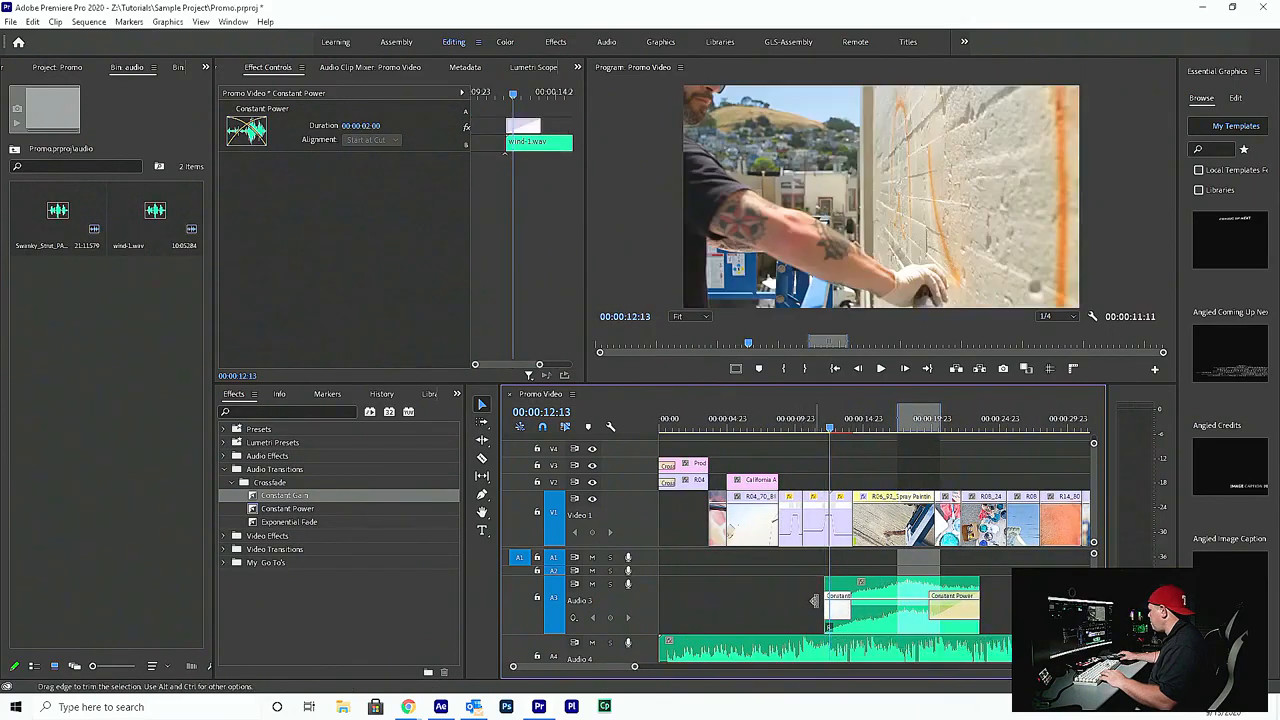
{"action": "left_click_drag", "start_coordinate": [877, 614], "coordinate": [849, 620]}
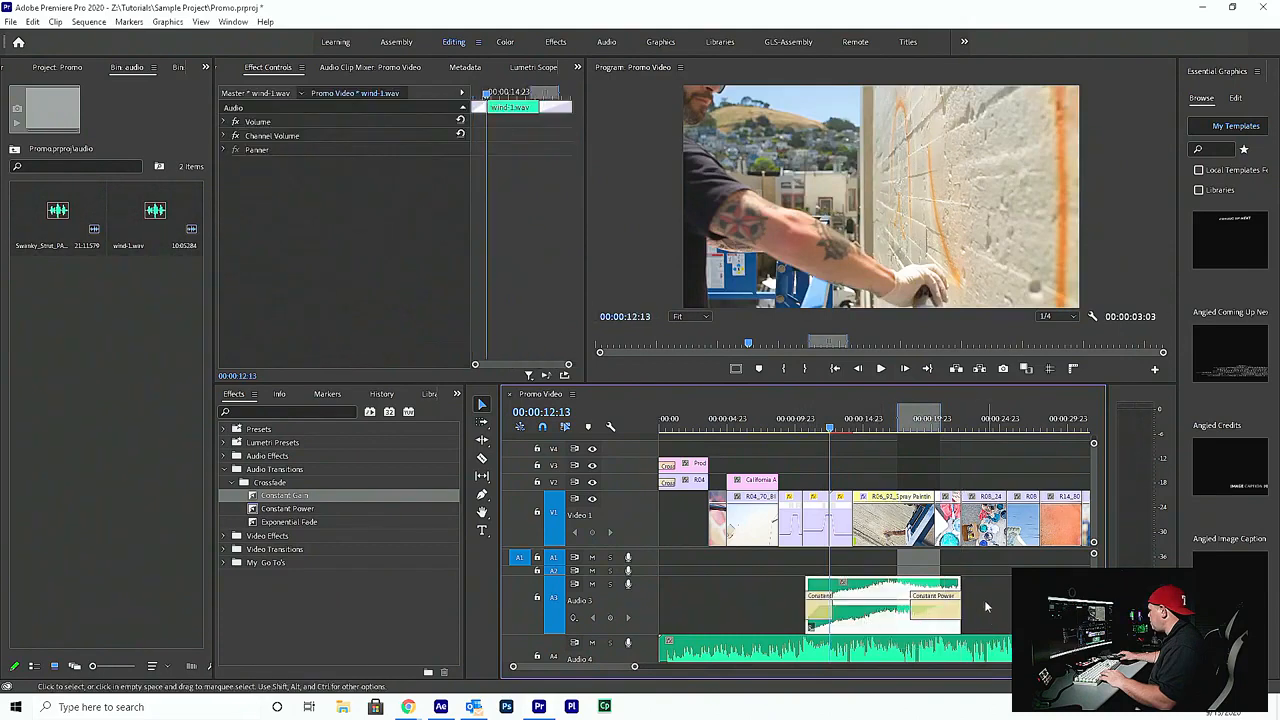
{"action": "left_click_drag", "start_coordinate": [957, 582], "coordinate": [976, 583]}
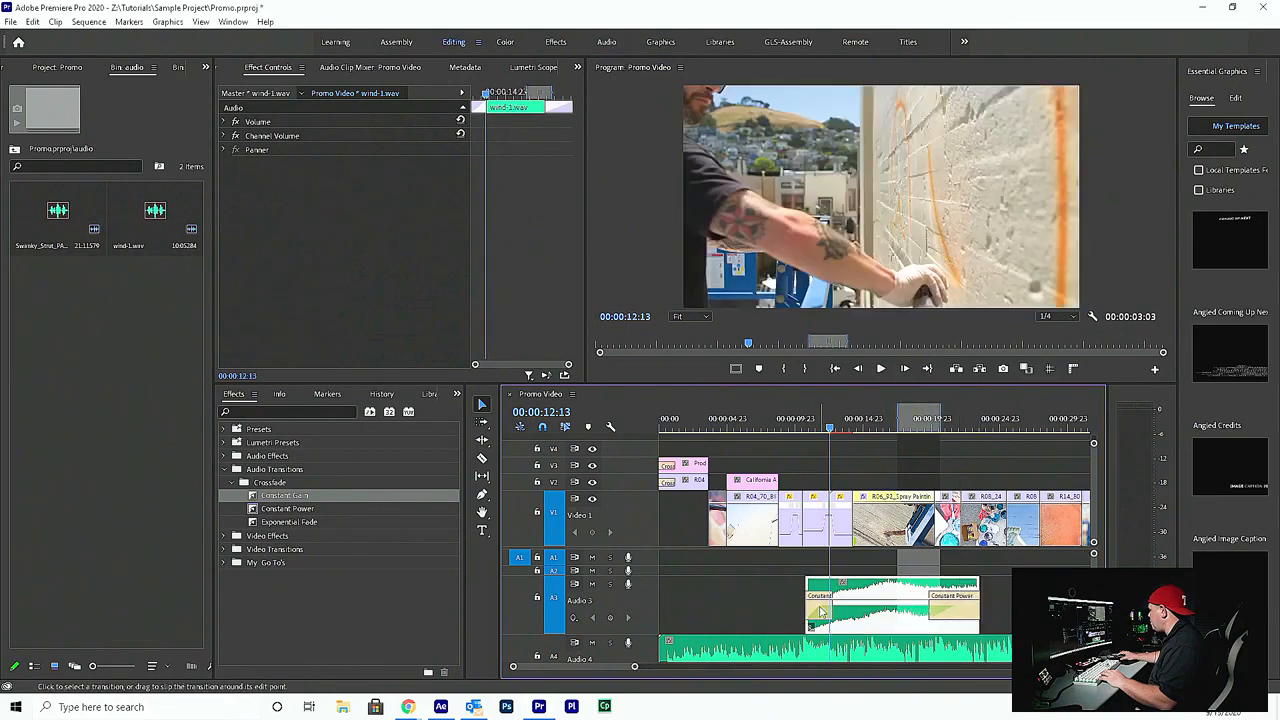
Step: Set the wind clip's fade-in to 2 seconds 23 frames and play the sequence through the clip
{"action": "left_click_drag", "start_coordinate": [828, 607], "coordinate": [843, 606]}
{"action": "left_click_drag", "start_coordinate": [787, 426], "coordinate": [772, 418]}
{"action": "key", "text": "space"}
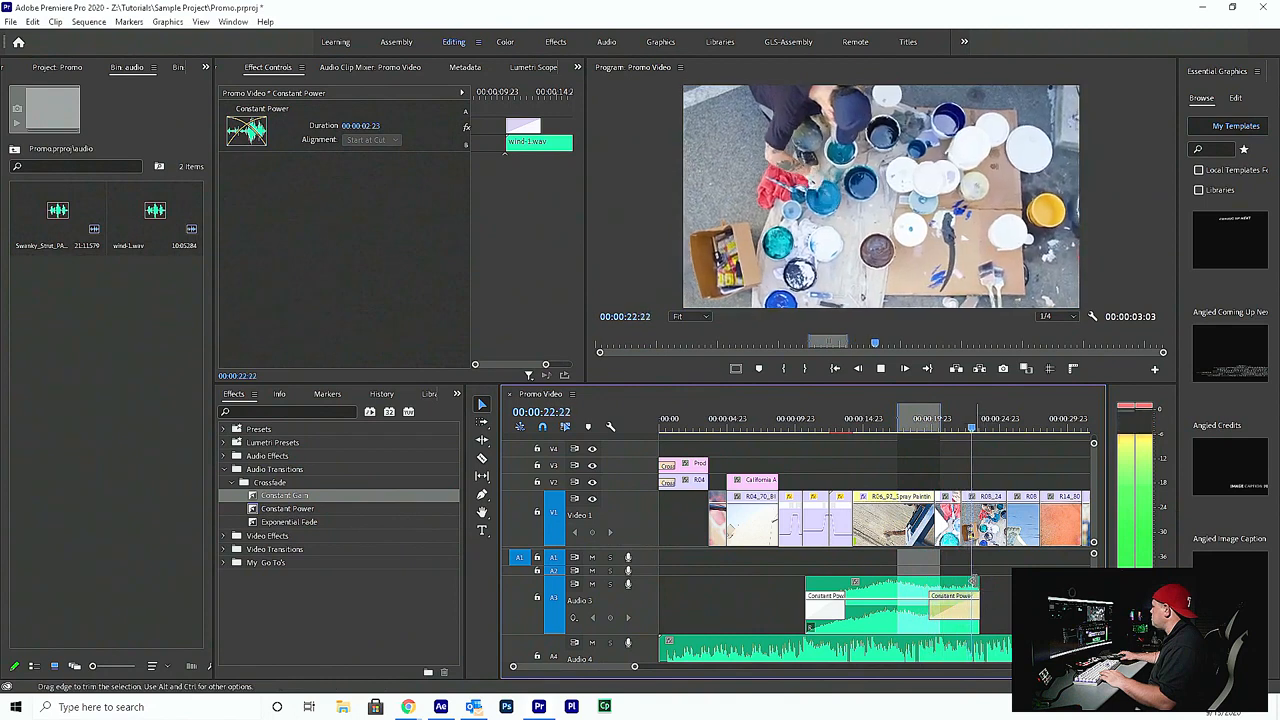
Step: Trim the wind clip's end back to about 00:00:21:05 and lengthen its fade-out to 5 seconds
{"action": "left_click_drag", "start_coordinate": [975, 578], "coordinate": [949, 578]}
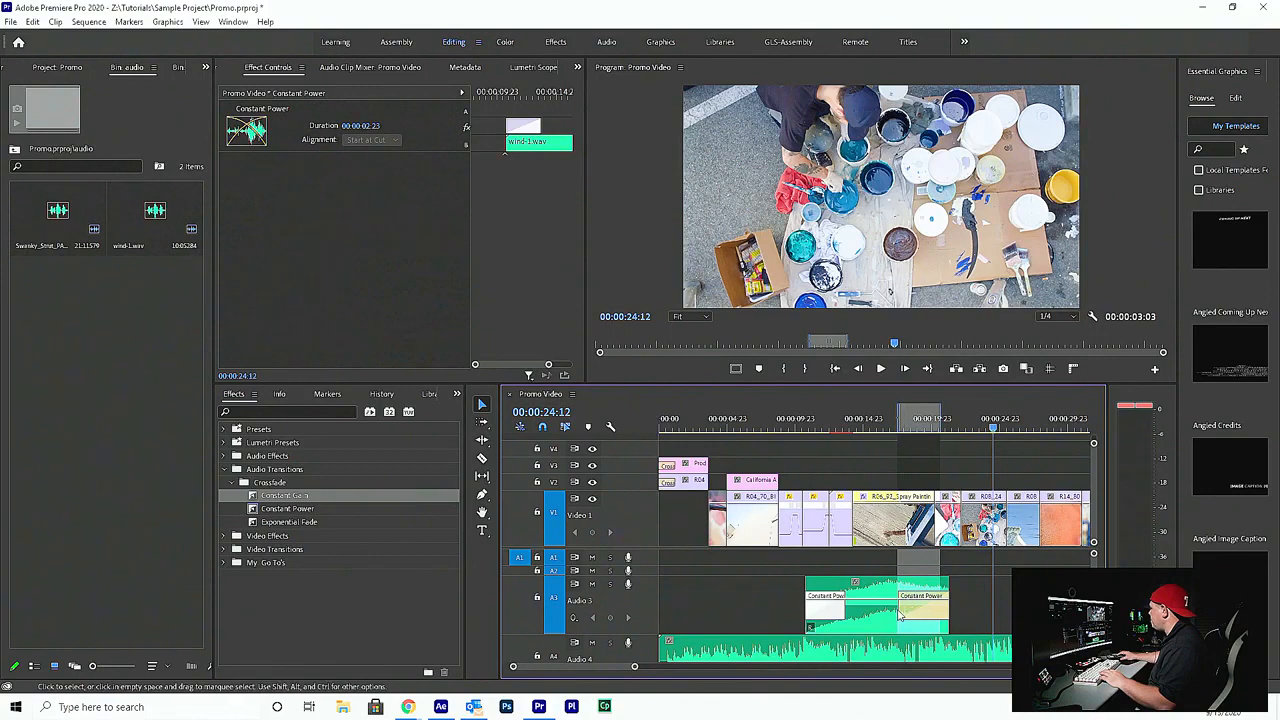
{"action": "left_click", "coordinate": [903, 612]}
{"action": "left_click_drag", "start_coordinate": [899, 612], "coordinate": [884, 608]}
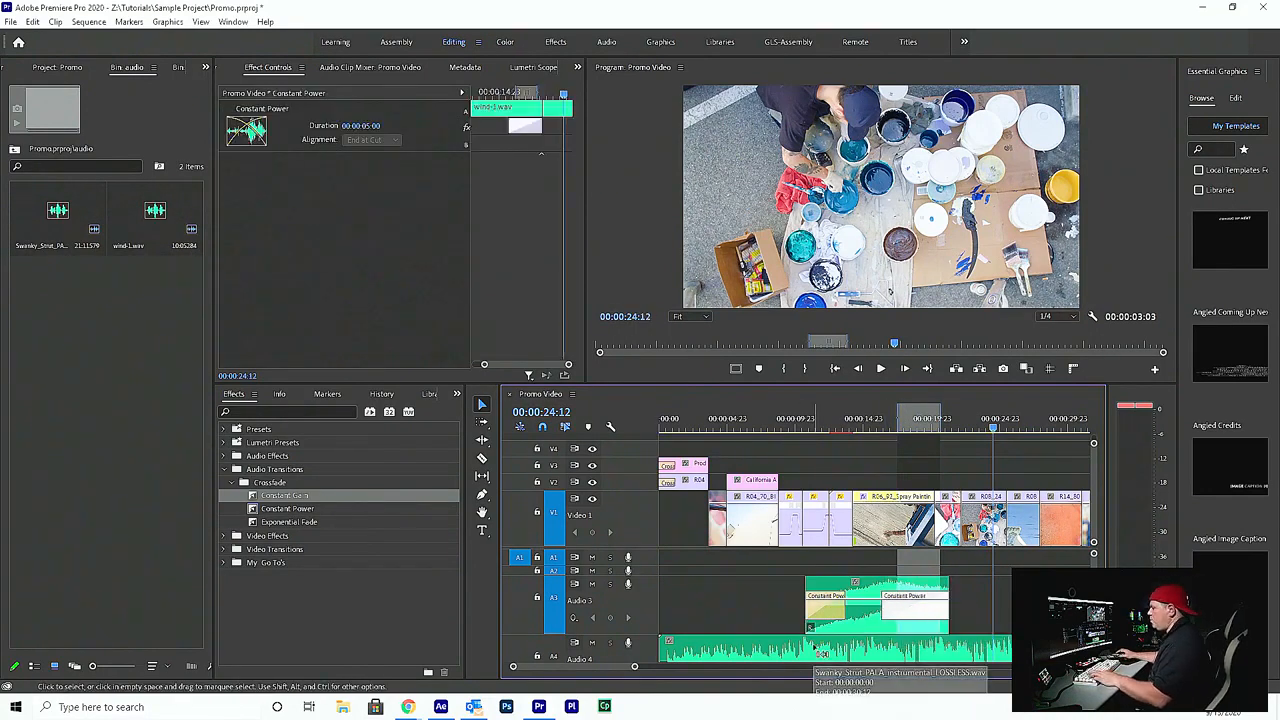
Step: Save the project and lower the wind clip's volume by about 15.7 dB
{"action": "key", "text": "ctrl+s"}
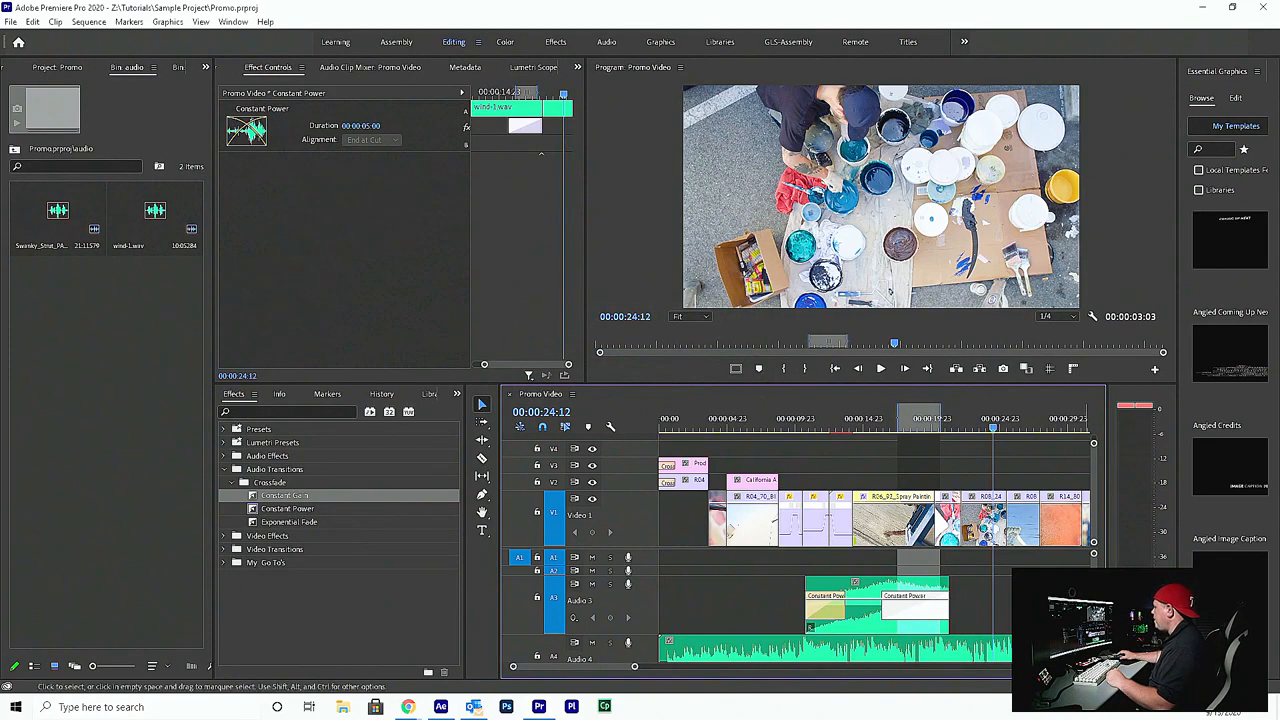
{"action": "left_click_drag", "start_coordinate": [862, 600], "coordinate": [862, 616]}
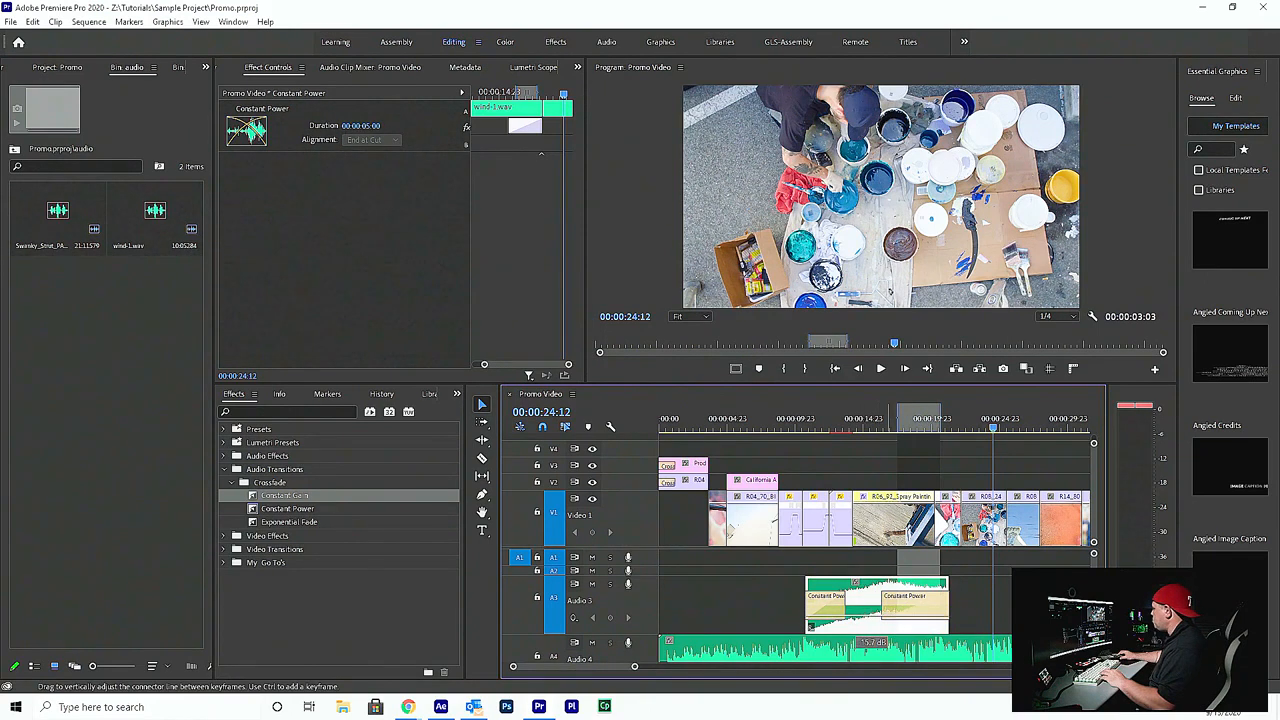
{"action": "left_click_drag", "start_coordinate": [858, 619], "coordinate": [857, 619]}
Step: Play the sequence from about 8 seconds through the end of the wind clip to check the mix
{"action": "left_click", "coordinate": [766, 427]}
{"action": "key", "text": "space"}
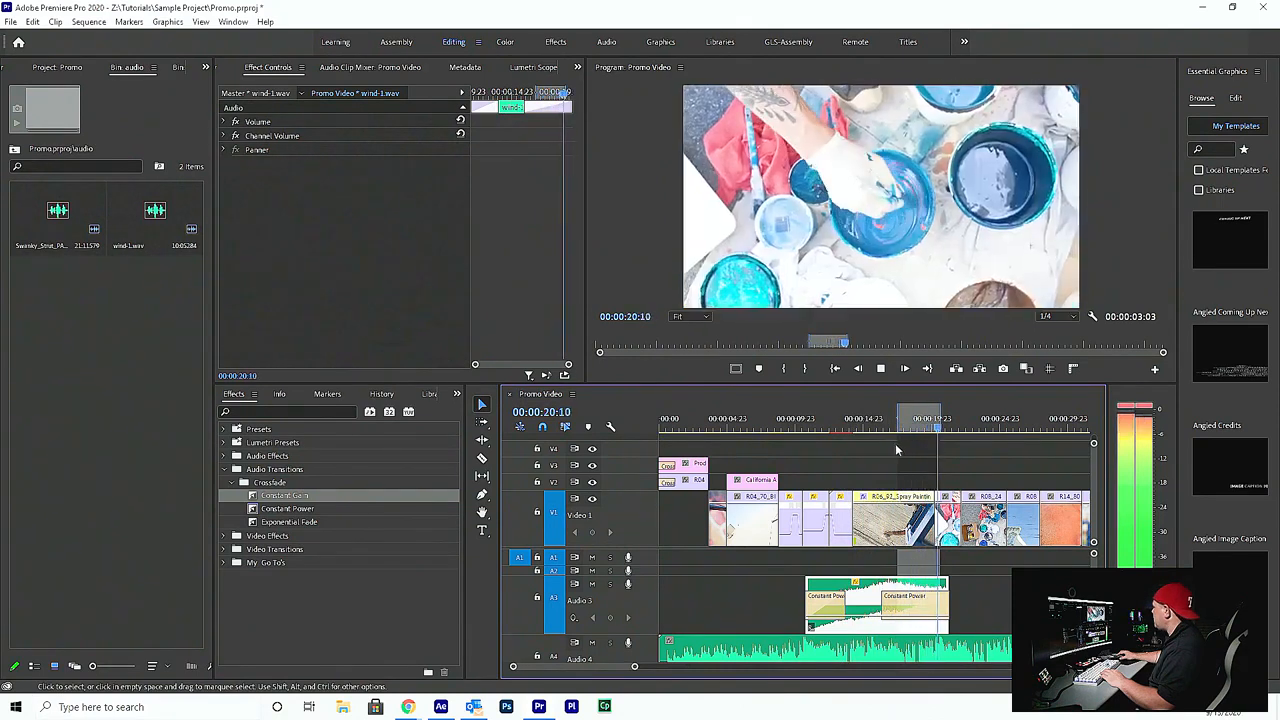
{"action": "key", "text": "space"}
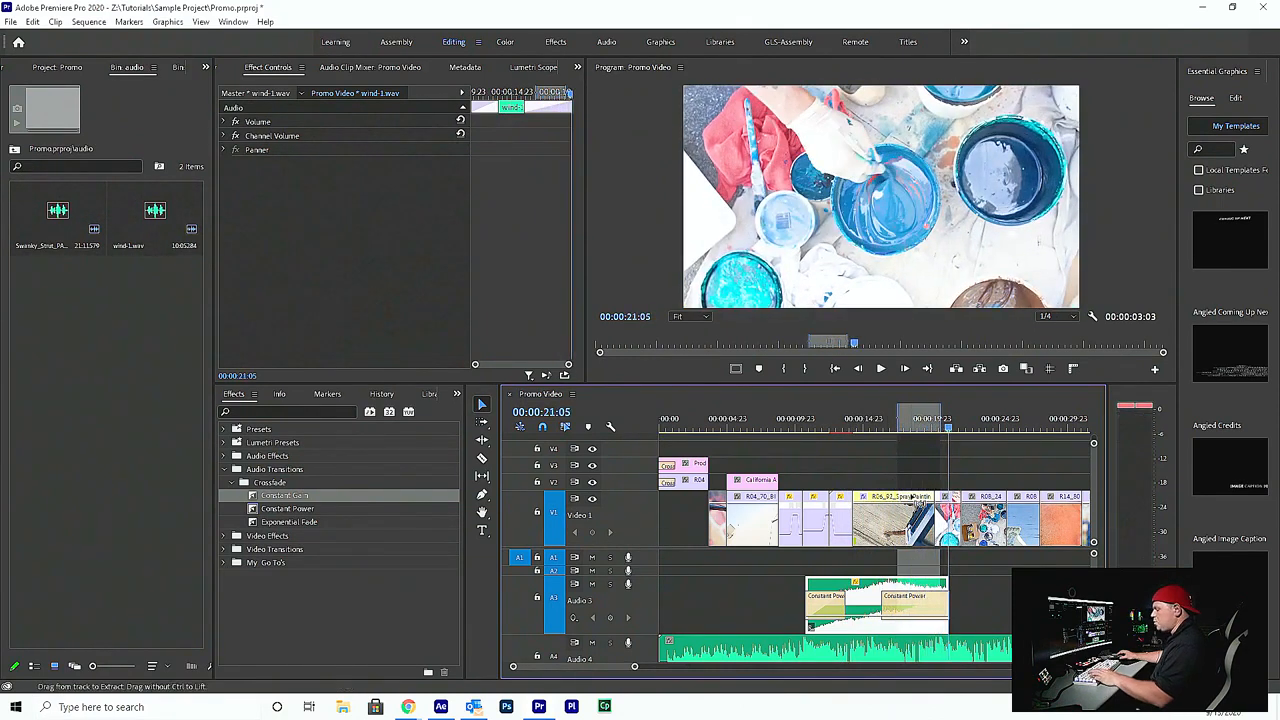
Step: Save the project and bring up the Audio Track Mixer for the Promo Video sequence in the Audio workspace
{"action": "key", "text": "ctrl+s"}
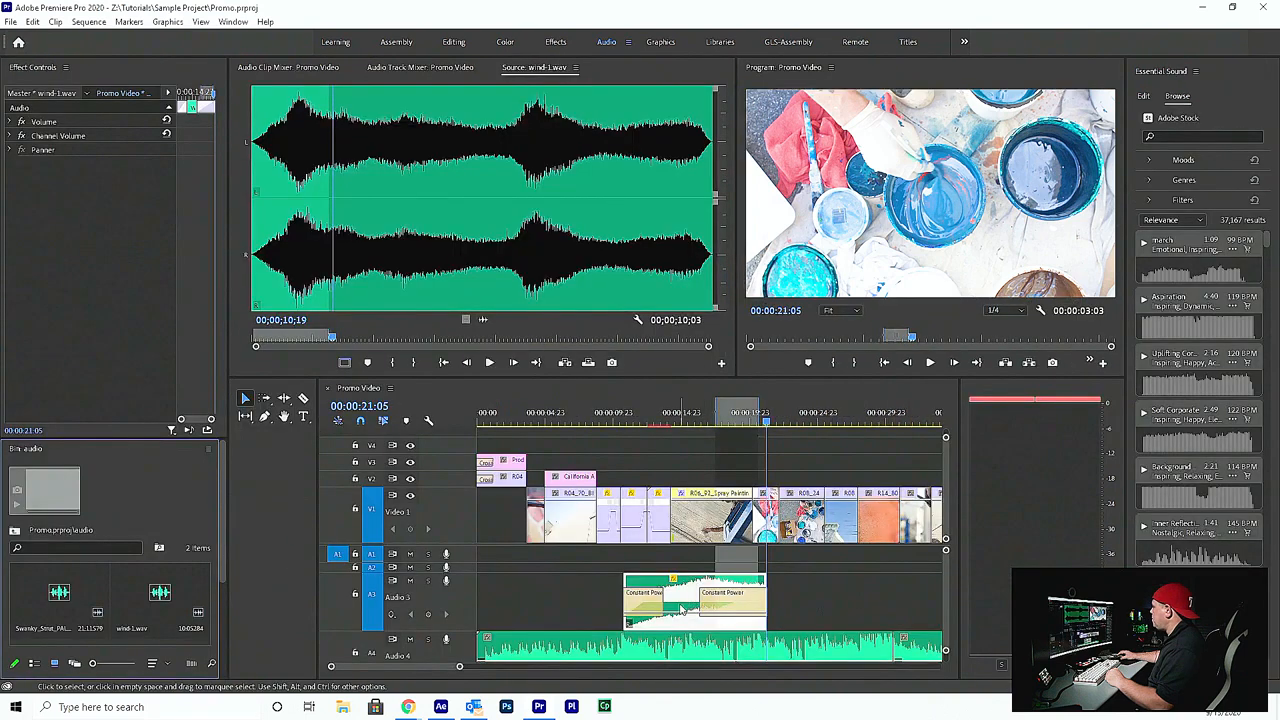
{"action": "left_click_drag", "start_coordinate": [683, 614], "coordinate": [684, 611]}
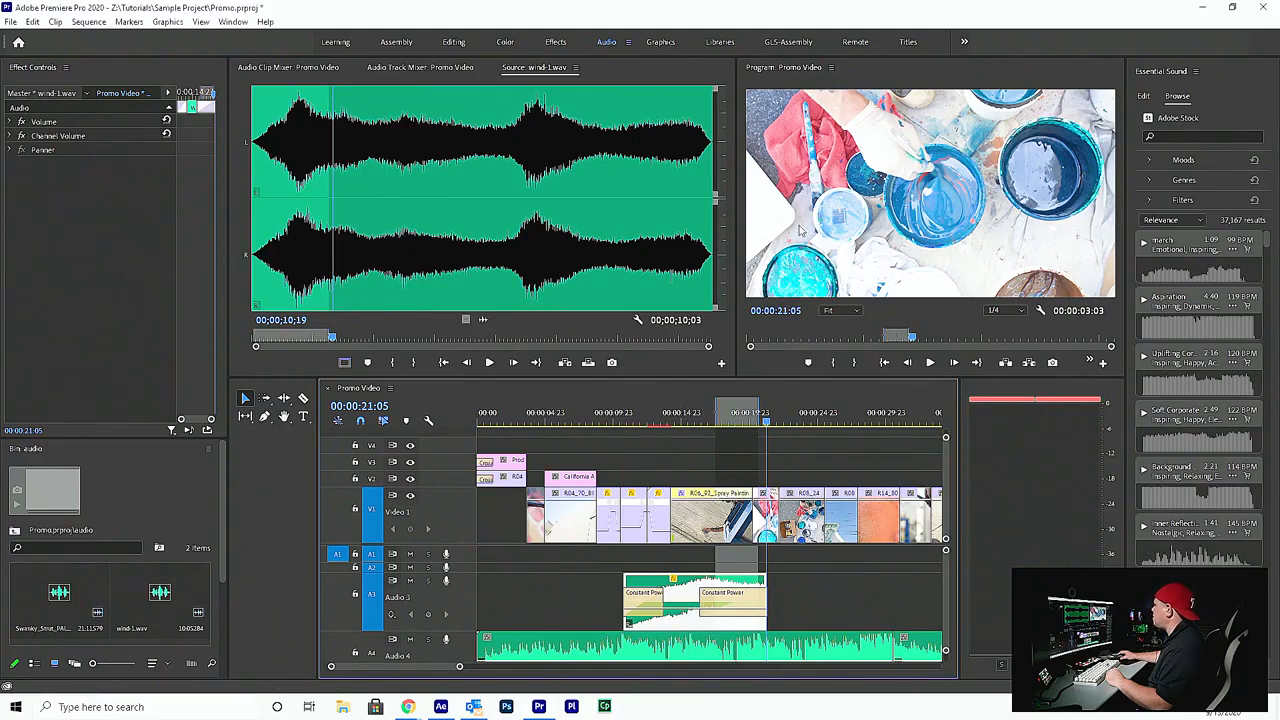
{"action": "left_click", "coordinate": [420, 67]}
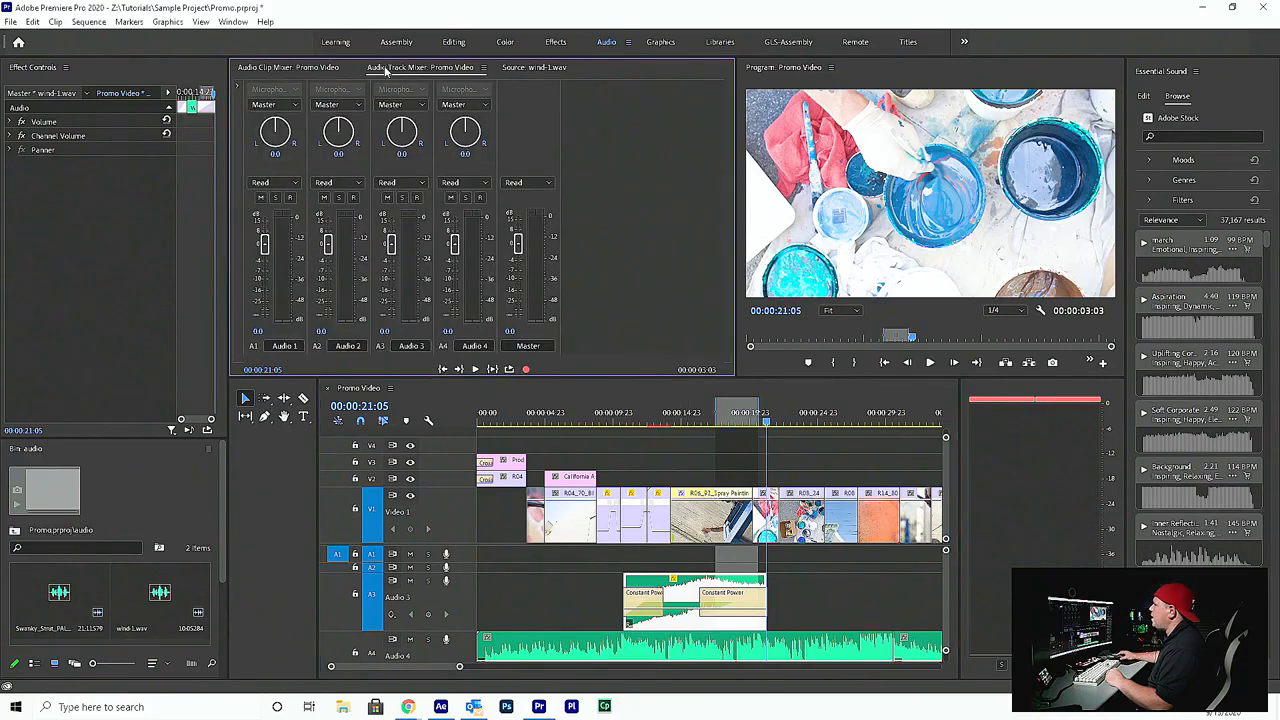
Step: Play the sequence from 00:00:06:20 and lower the Audio 4 music track's level to -3.5 dB in the track mixer
{"action": "left_click", "coordinate": [571, 424]}
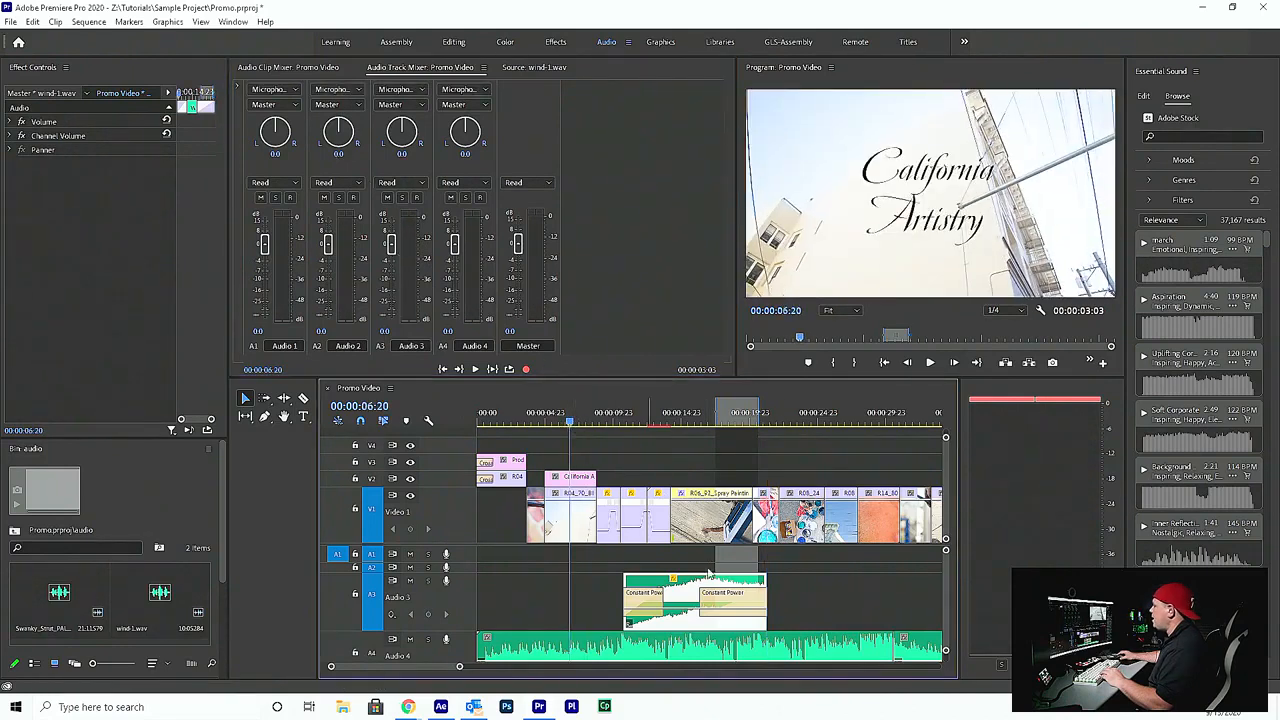
{"action": "key", "text": "space"}
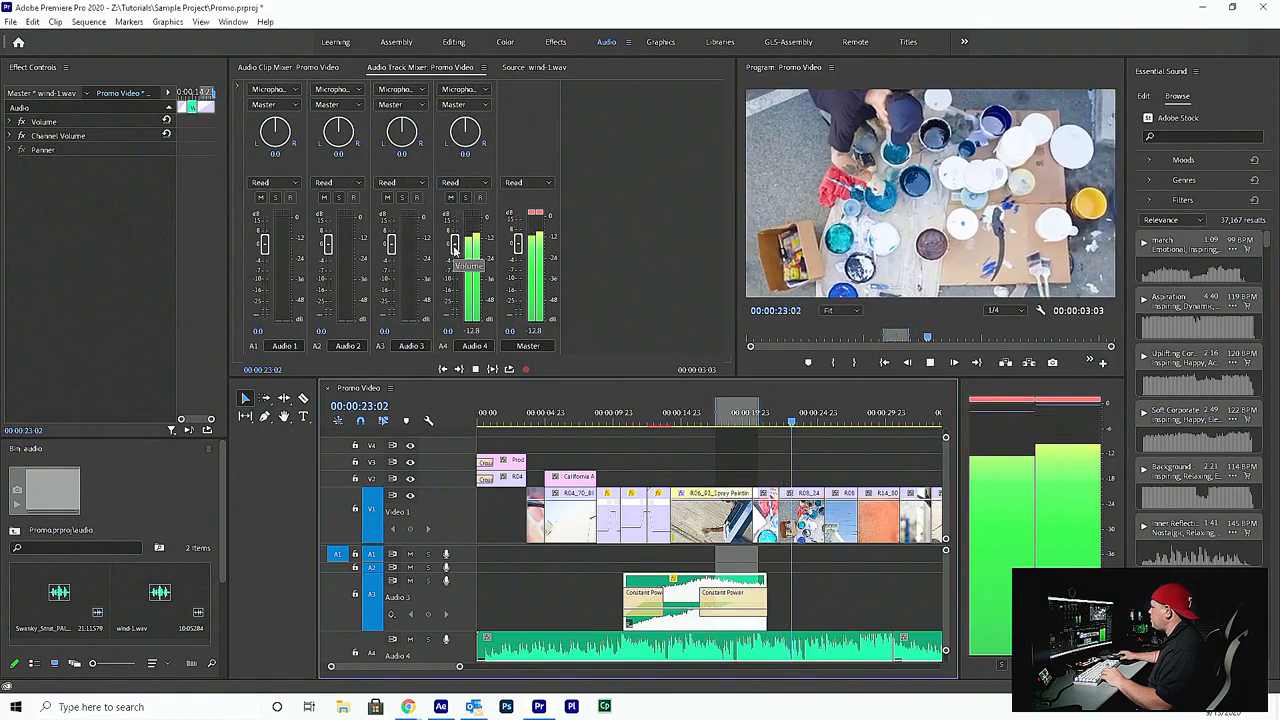
{"action": "left_click_drag", "start_coordinate": [454, 249], "coordinate": [457, 262]}
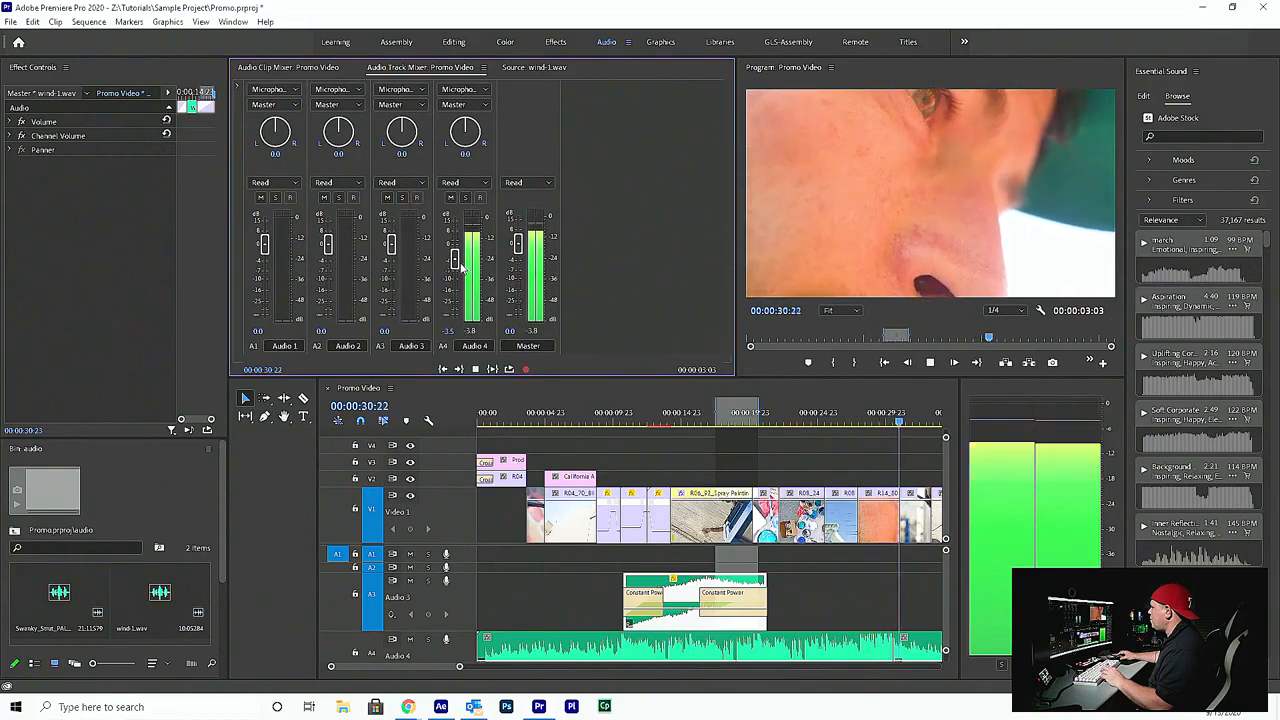
{"action": "key", "text": "space"}
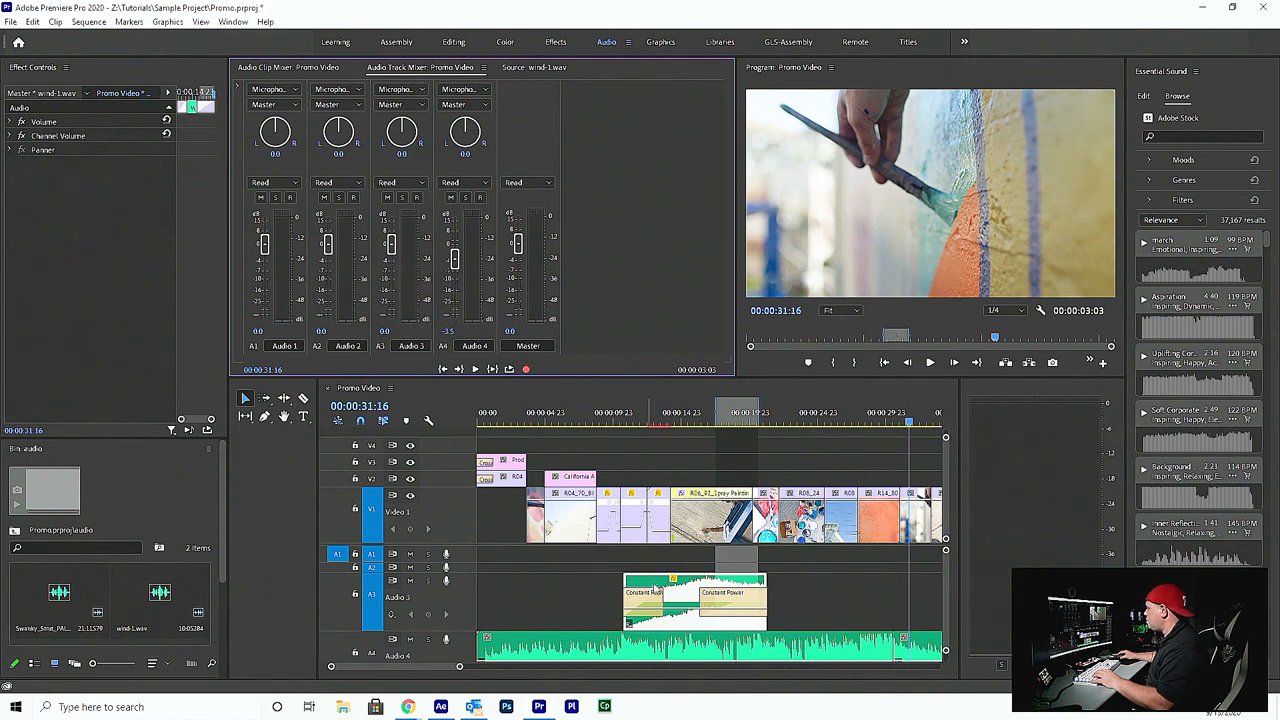
Step: Switch the Audio 3 track's keyframe display from clip keyframes to track volume keyframes
{"action": "left_click", "coordinate": [702, 586]}
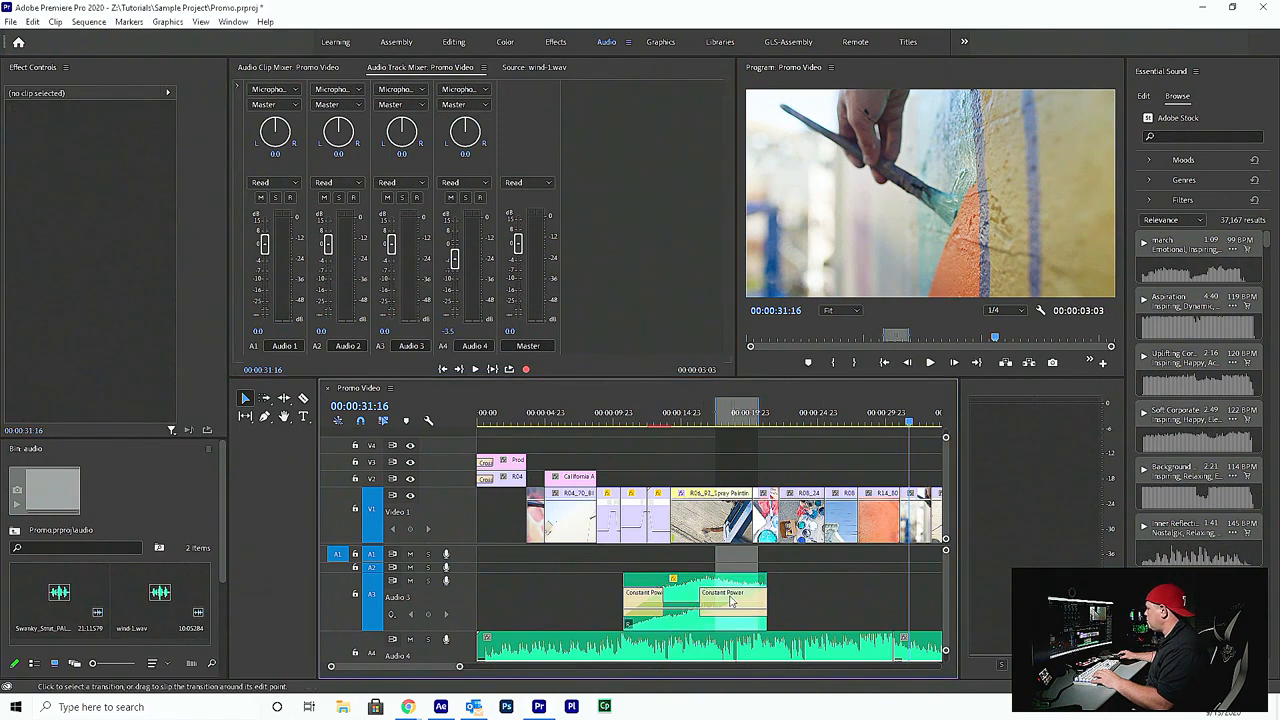
{"action": "left_click", "coordinate": [397, 613]}
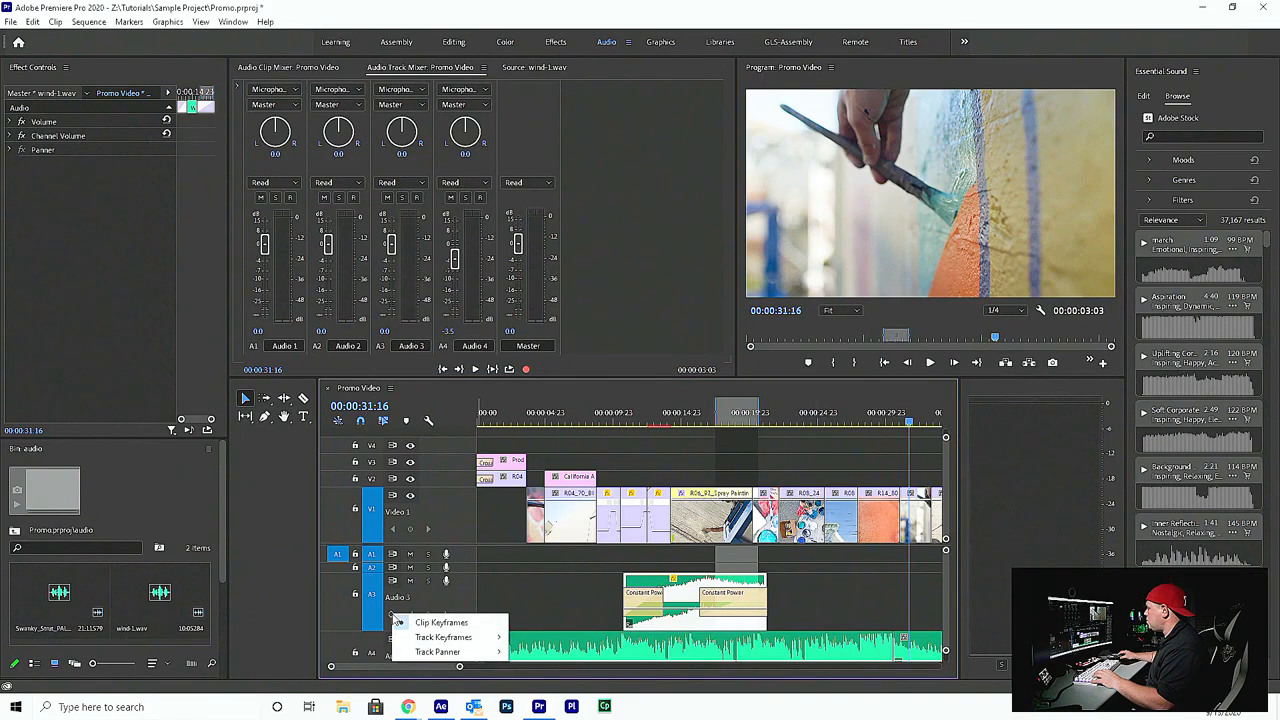
{"action": "left_click", "coordinate": [451, 622]}
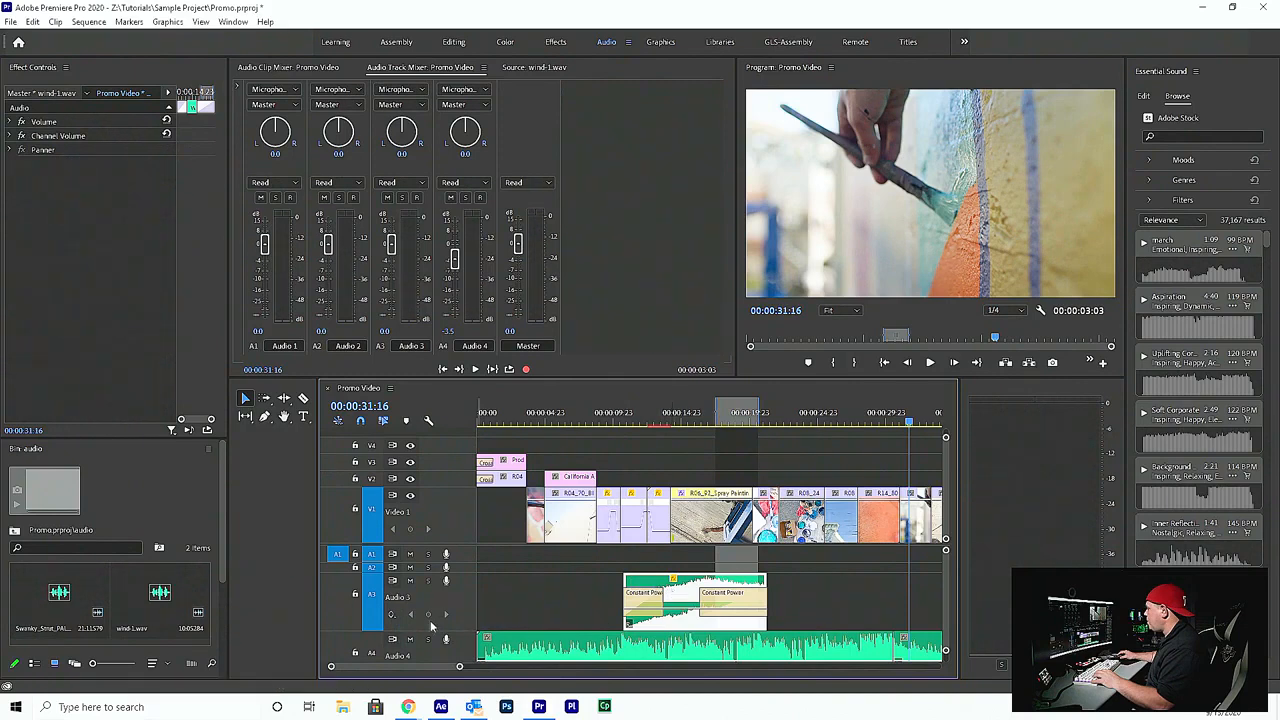
{"action": "left_click", "coordinate": [391, 615]}
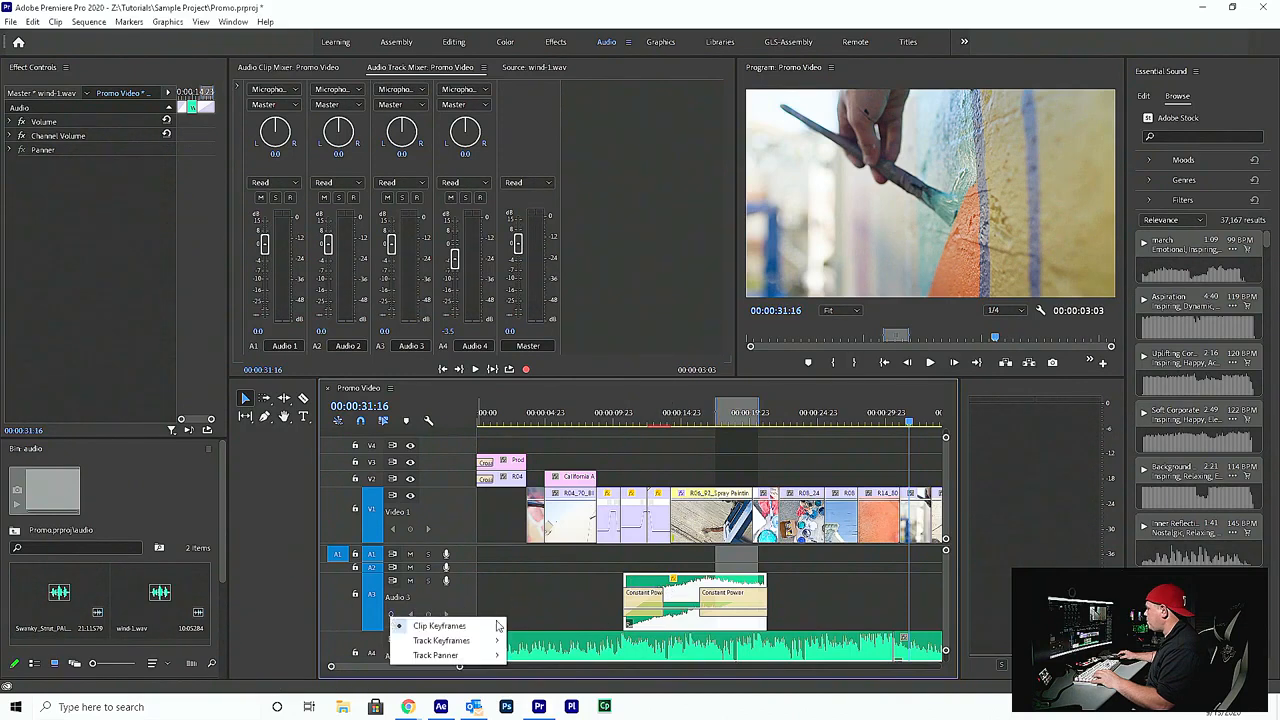
{"action": "mouse_move", "coordinate": [468, 645]}
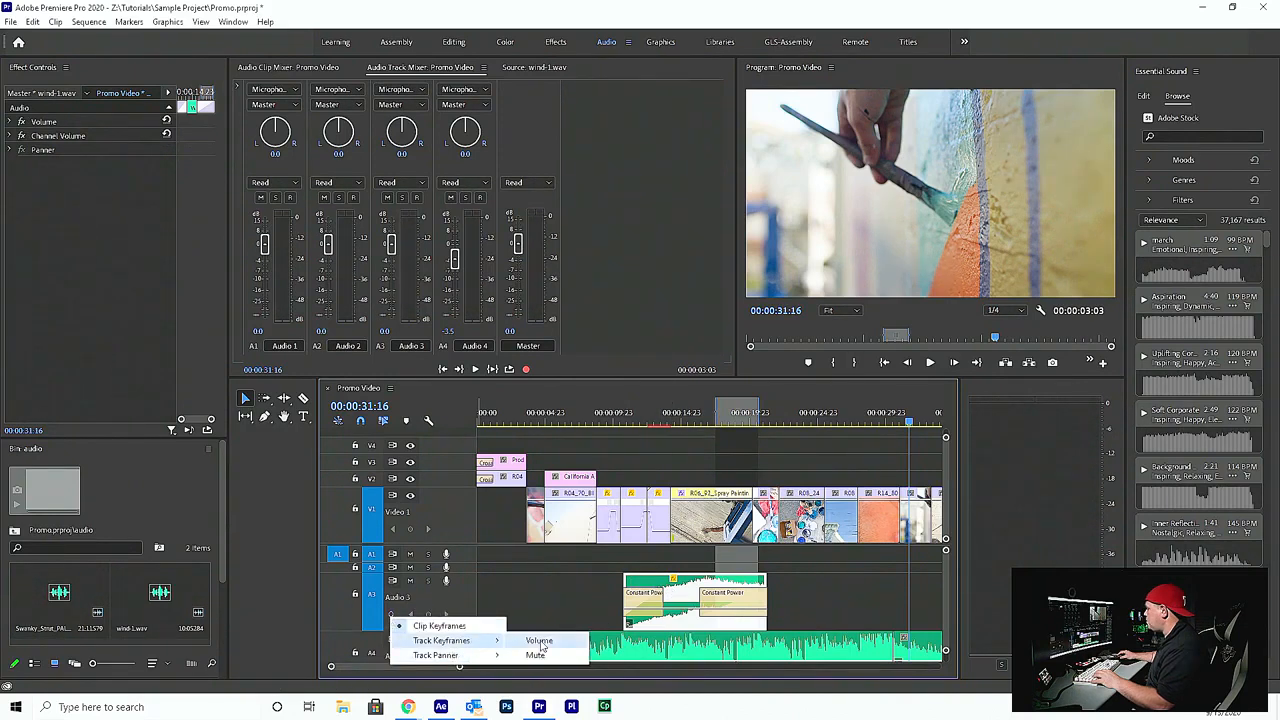
{"action": "left_click", "coordinate": [538, 645]}
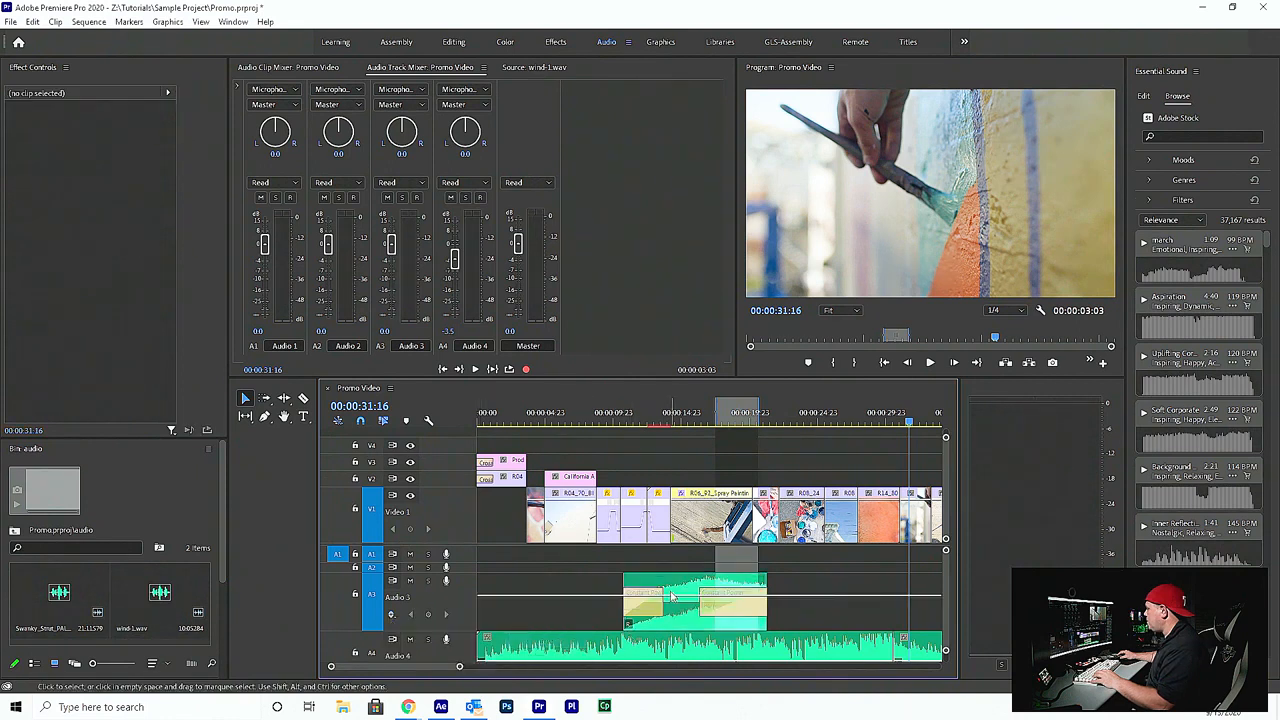
Step: Add track volume keyframes on Audio 3 that dip and rise across the wind clip, and play from 00:00:11:16 to hear them
{"action": "left_click", "coordinate": [428, 614]}
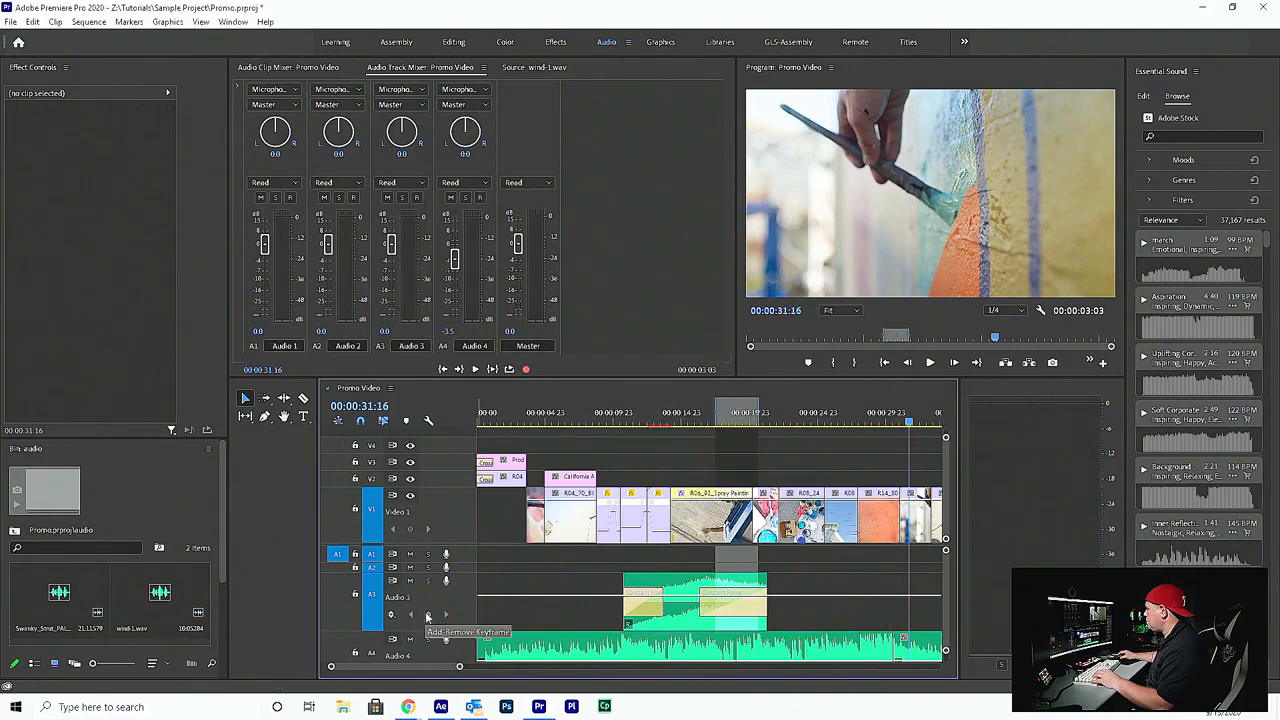
{"action": "left_click", "coordinate": [635, 421]}
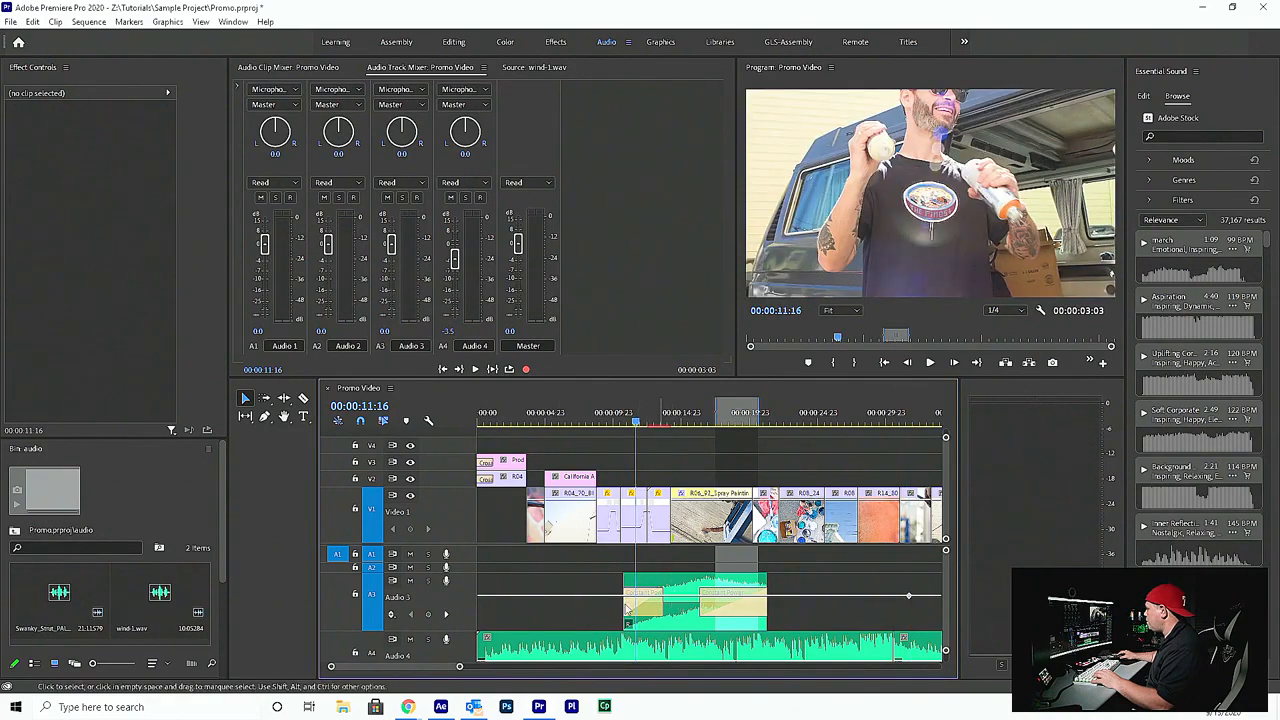
{"action": "left_click", "coordinate": [264, 416]}
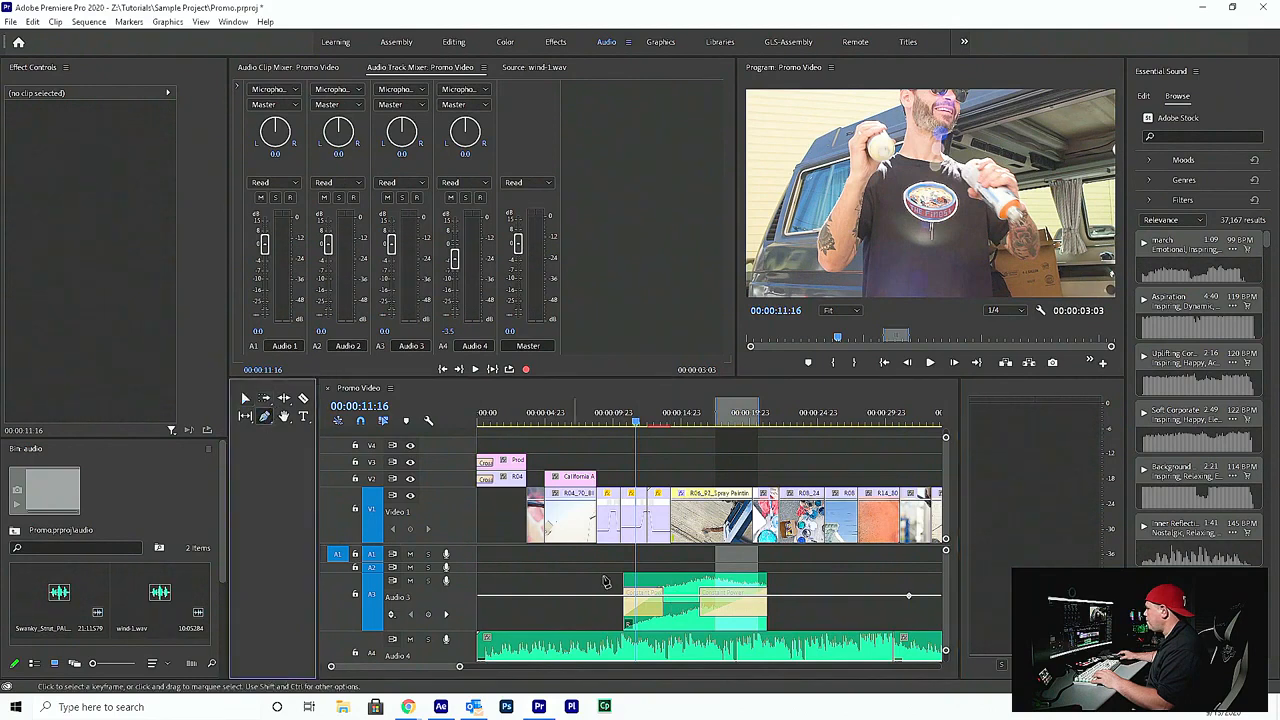
{"action": "left_click", "coordinate": [635, 597]}
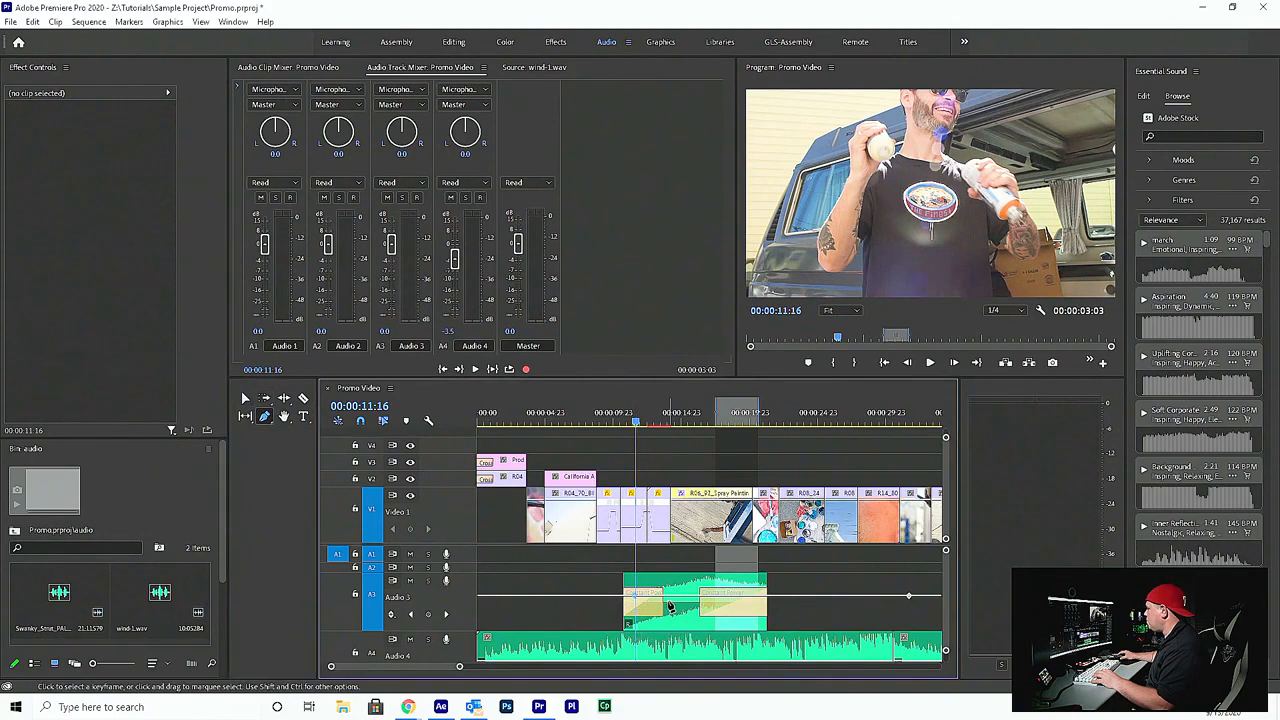
{"action": "left_click_drag", "start_coordinate": [672, 600], "coordinate": [730, 580]}
{"action": "key", "text": "space"}
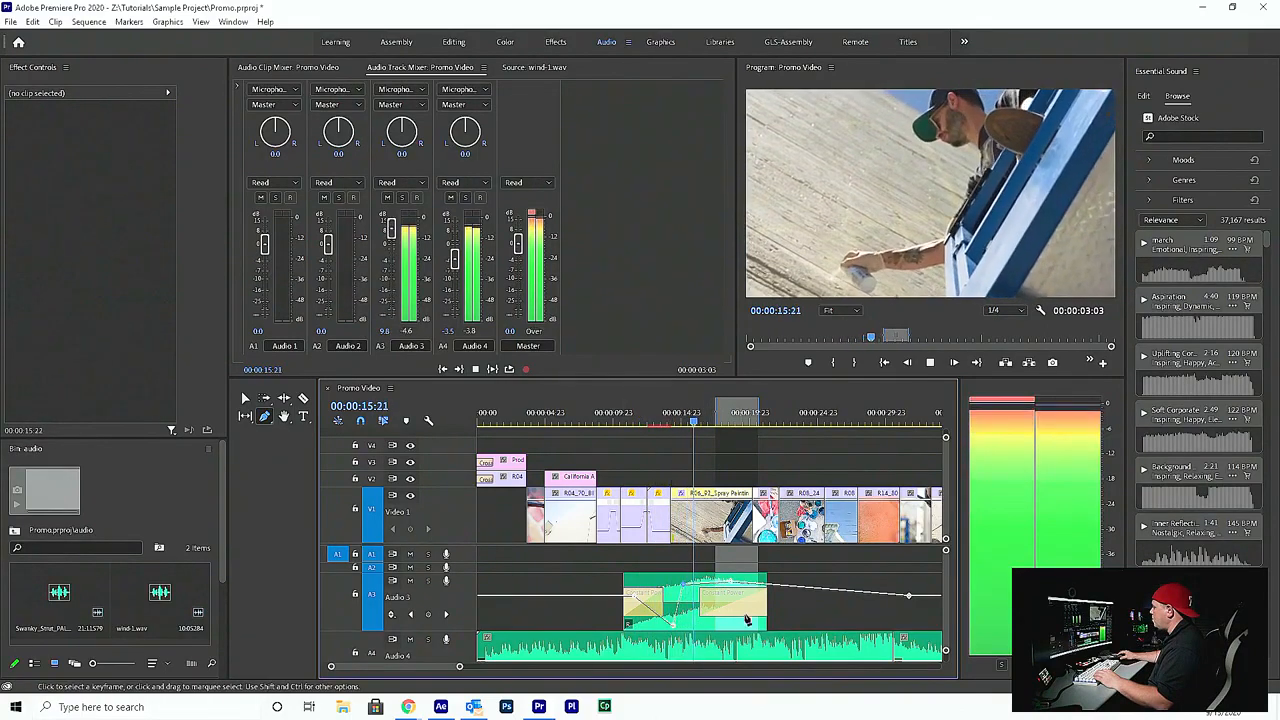
{"action": "key", "text": "space"}
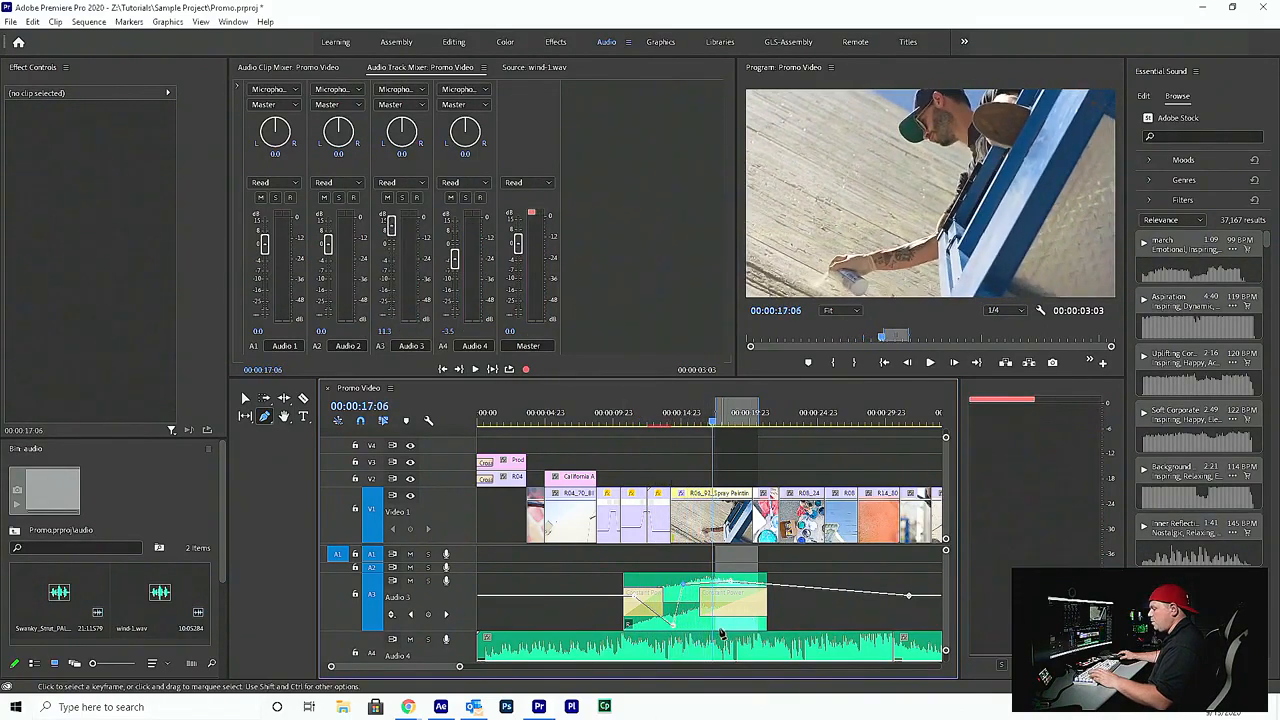
Step: Remove the volume keyframes from the Audio 3 track and return to the Selection tool
{"action": "key", "text": "Delete"}
{"action": "key", "text": "Delete"}
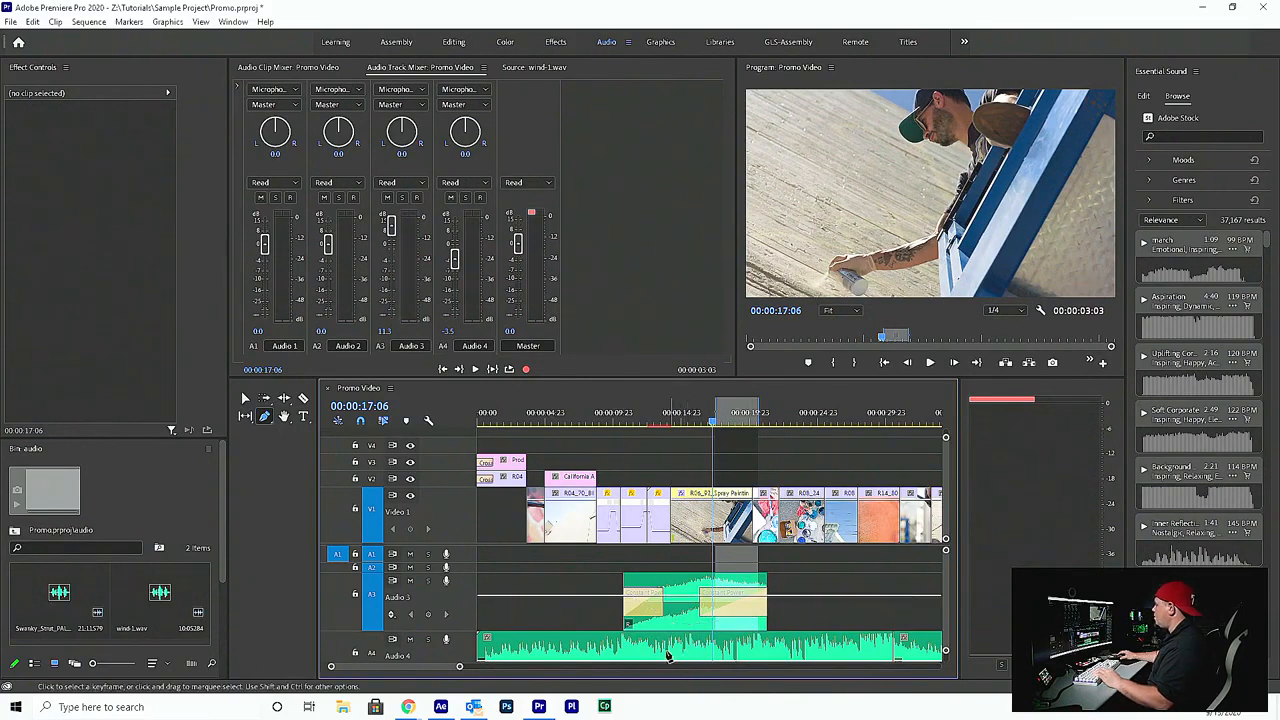
{"action": "left_click", "coordinate": [246, 398]}
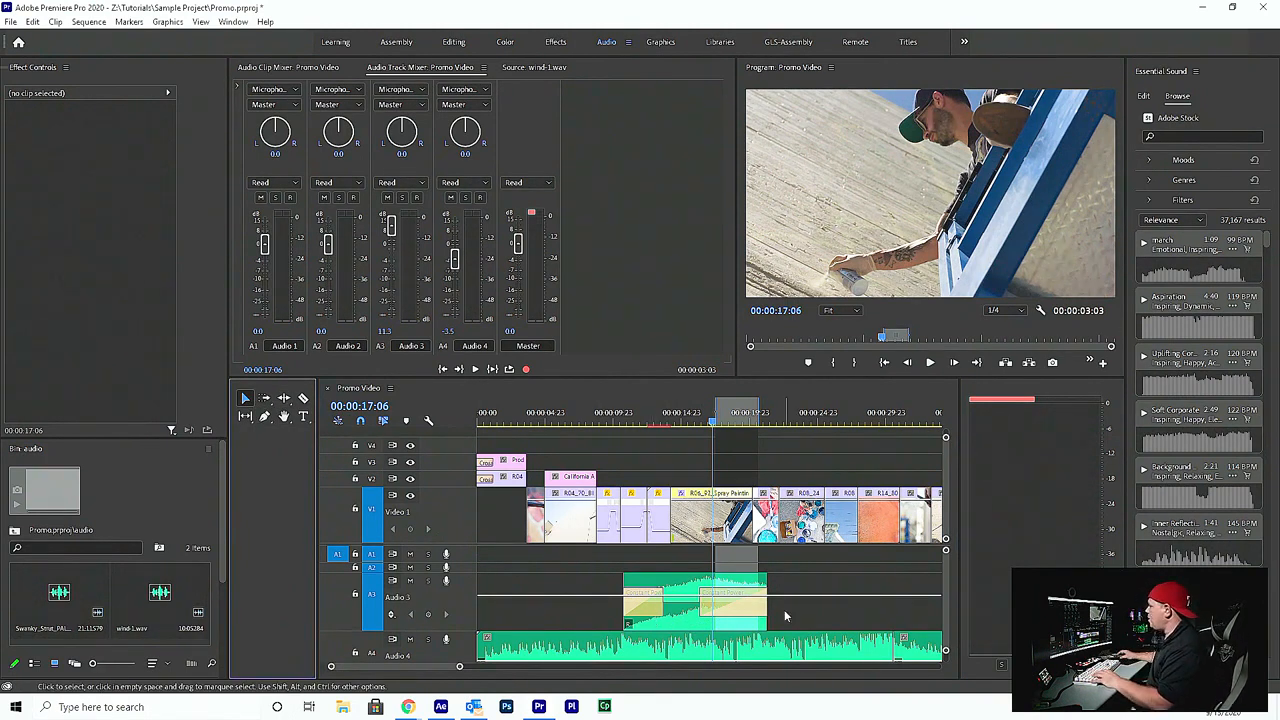
Step: Play the sequence briefly from the start of the wind clip at 00:00:10:19 to check the track volume
{"action": "left_click", "coordinate": [626, 418]}
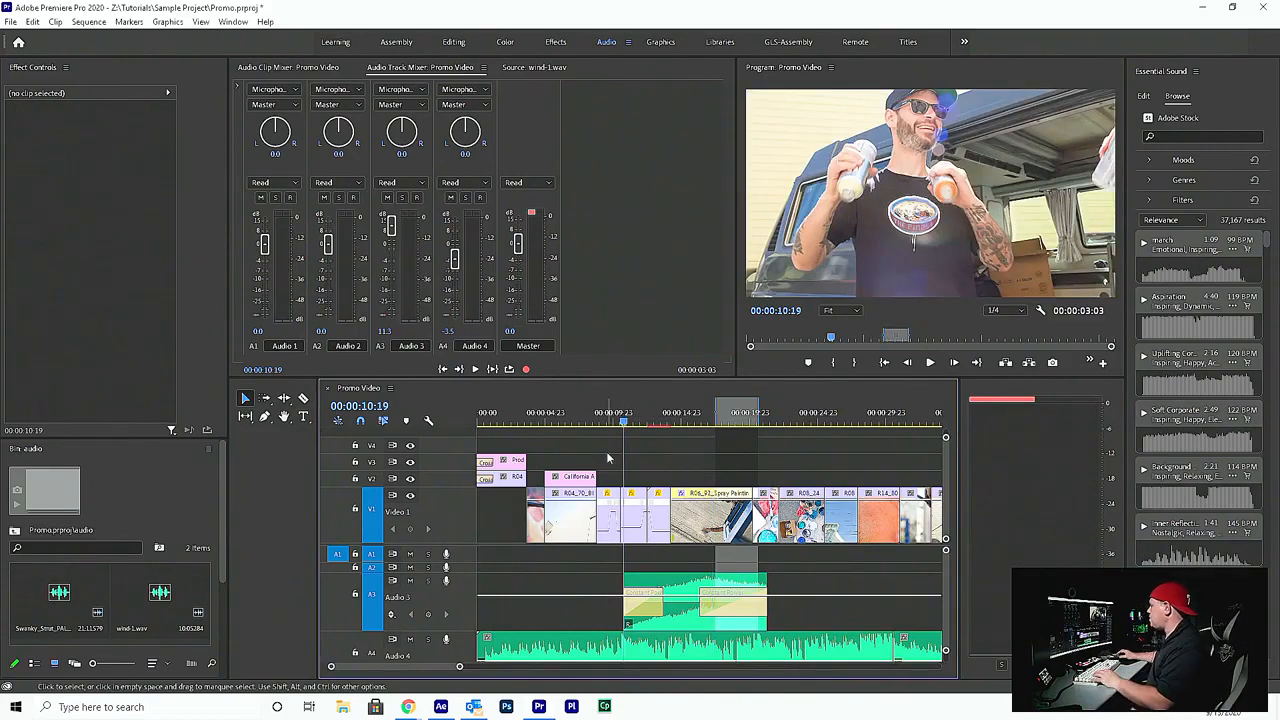
{"action": "key", "text": "space"}
{"action": "key", "text": "space"}
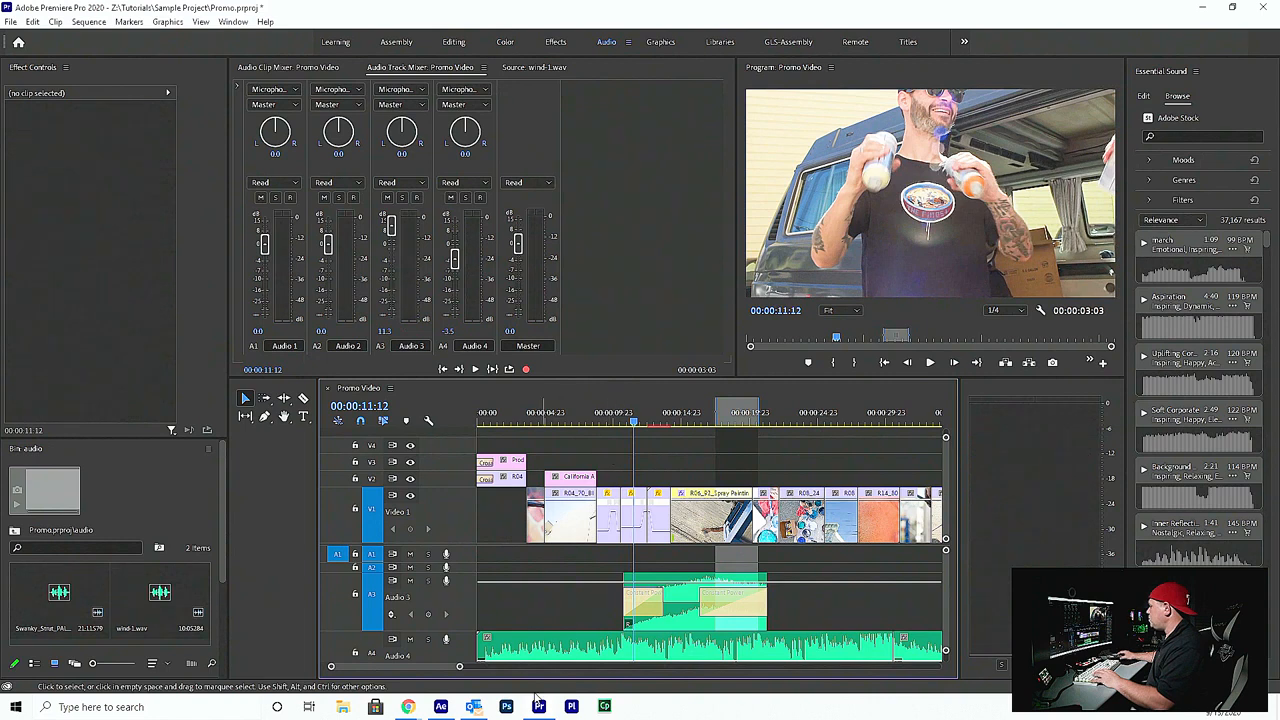